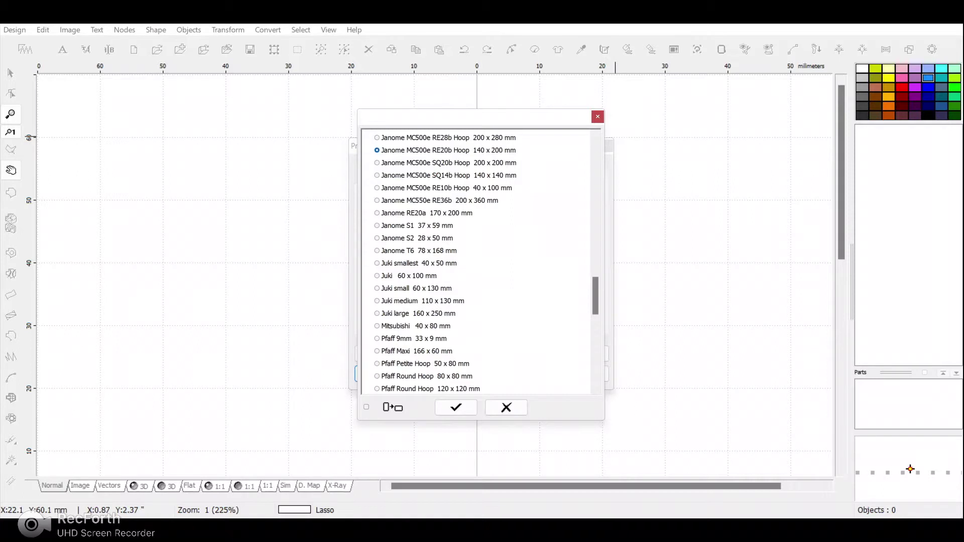
Step: Rotate the Janome MC500e RE20b hoop to 200 mm wide by 140 mm high and apply the preferences
click(366, 406)
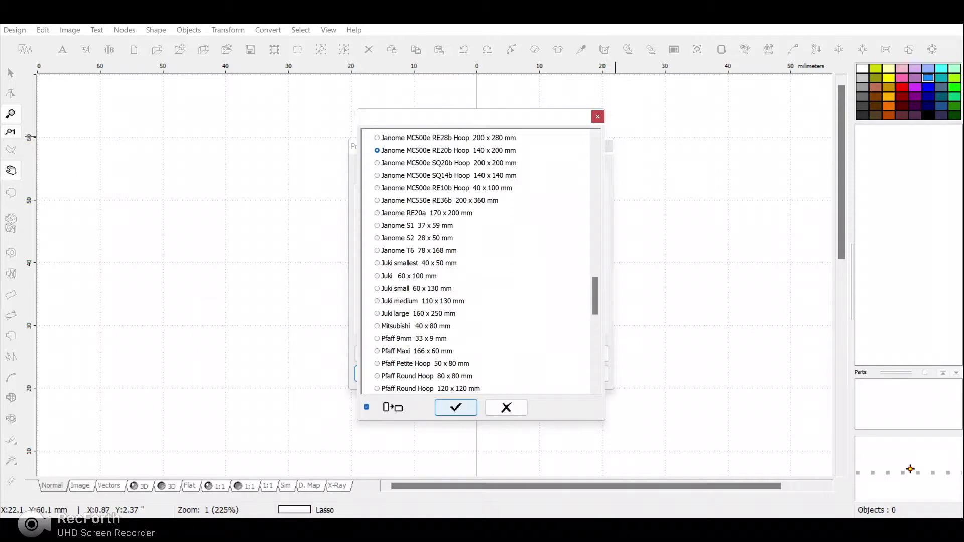
click(456, 407)
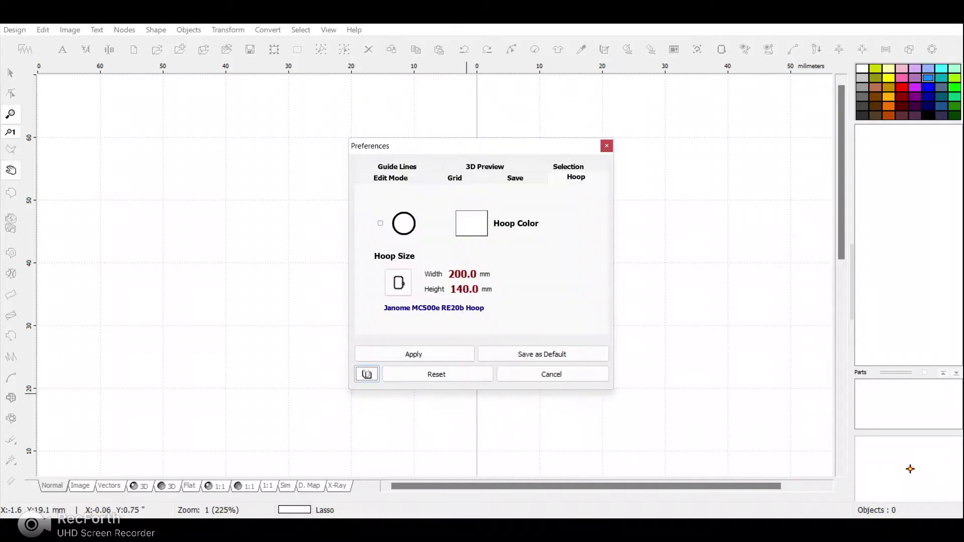
click(414, 354)
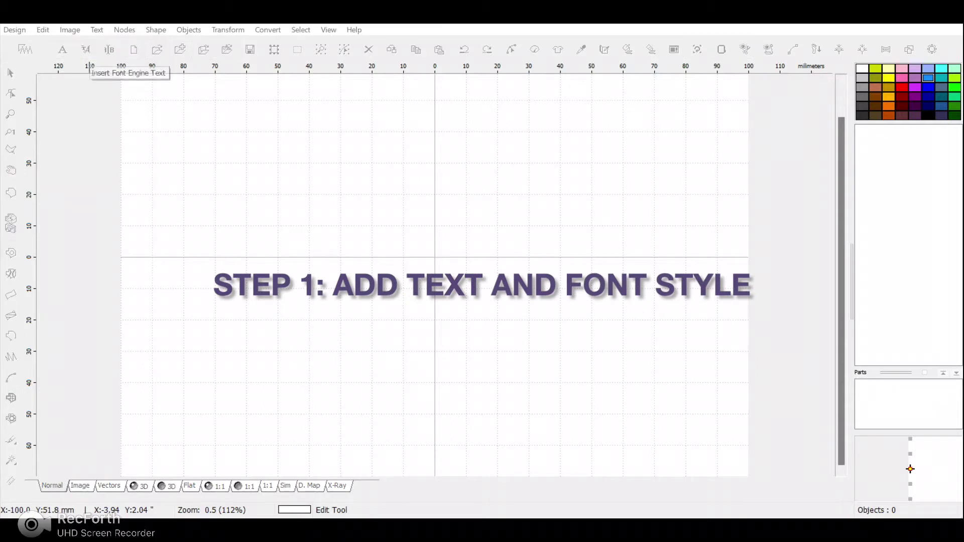
Step: Insert Font Engine text reading "Wahala" in Verdana Pro Black near the middle of the hoop
click(86, 50)
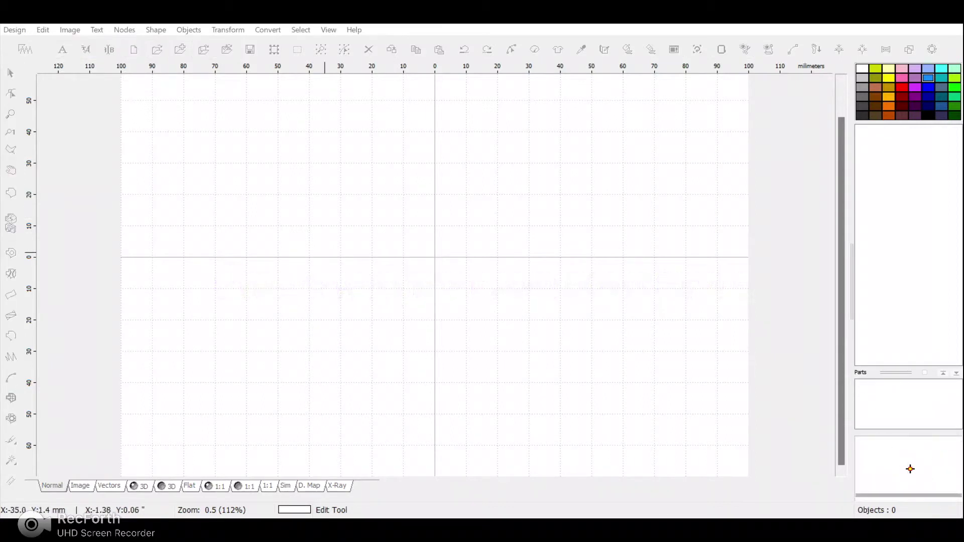
click(322, 252)
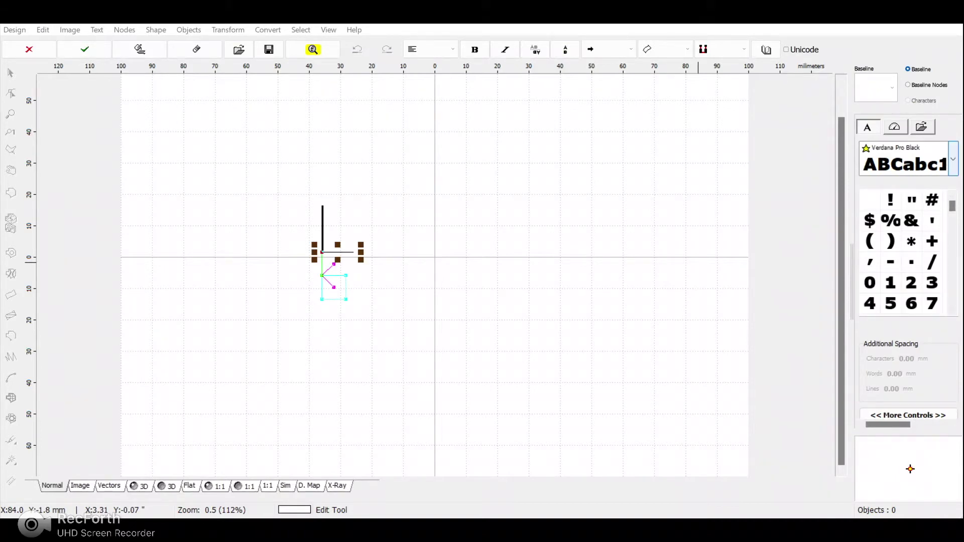
click(953, 158)
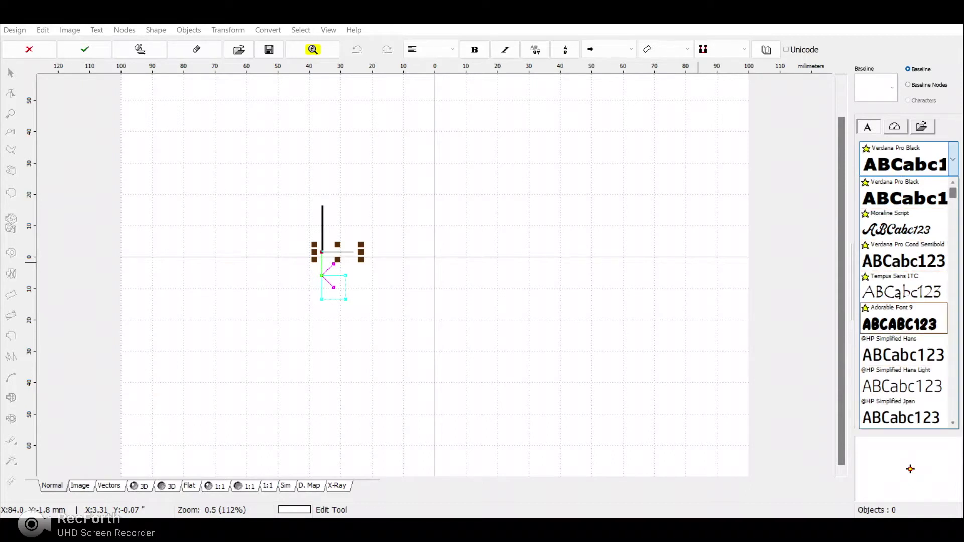
scroll(903, 321, down, 10)
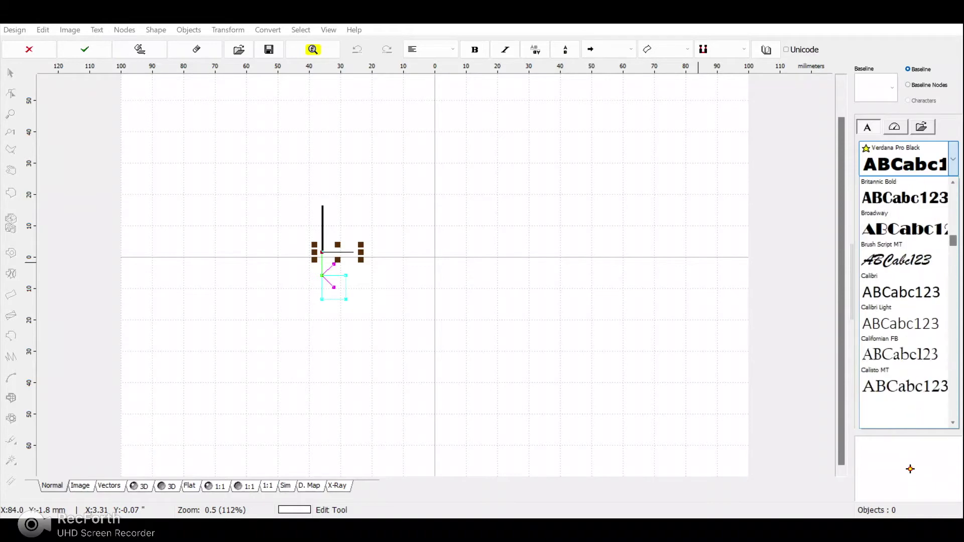
scroll(904, 322, down, 15)
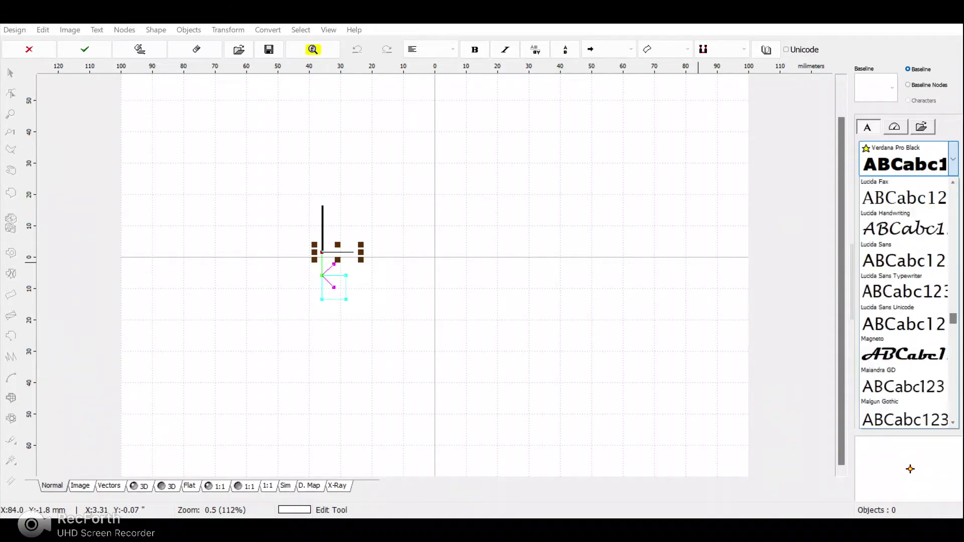
scroll(904, 322, up, 5)
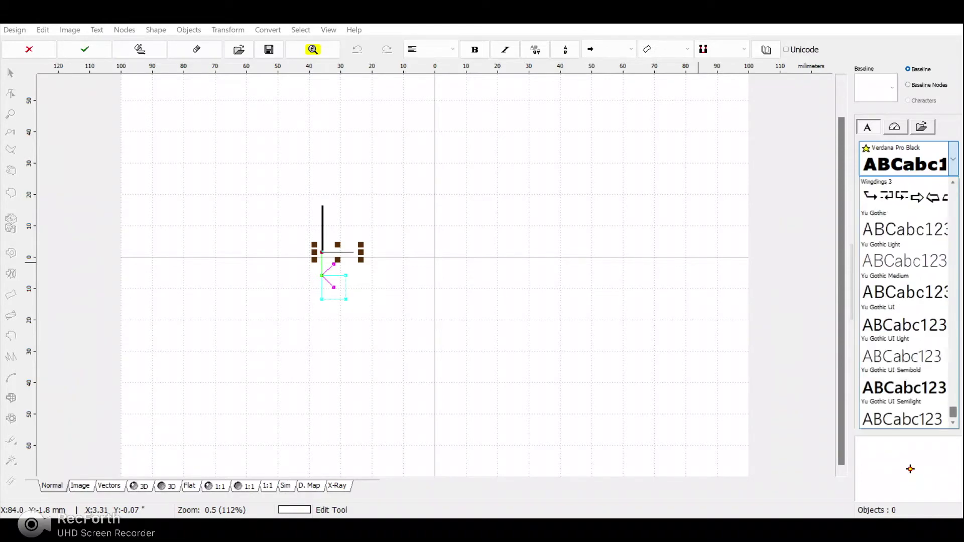
scroll(903, 322, up, 20)
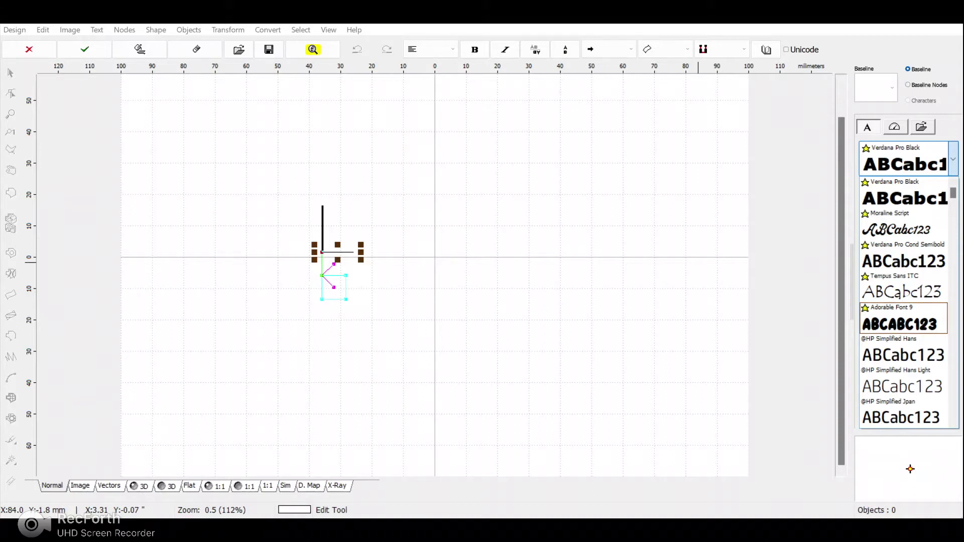
key(Escape)
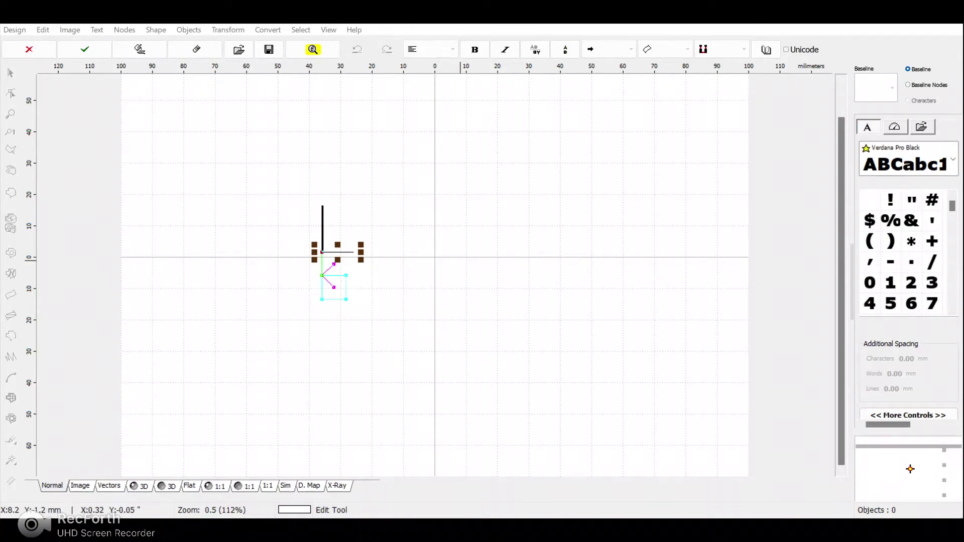
text(Wa)
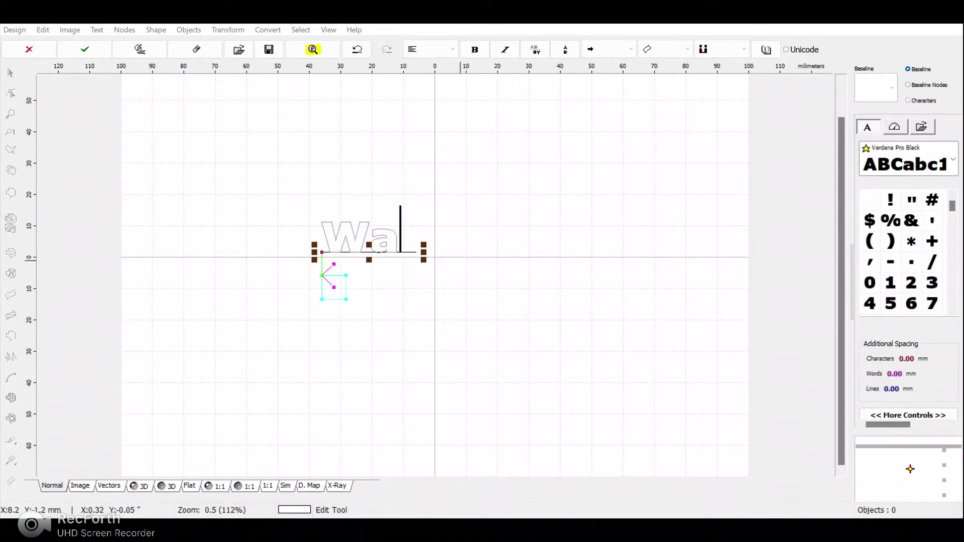
text(hala)
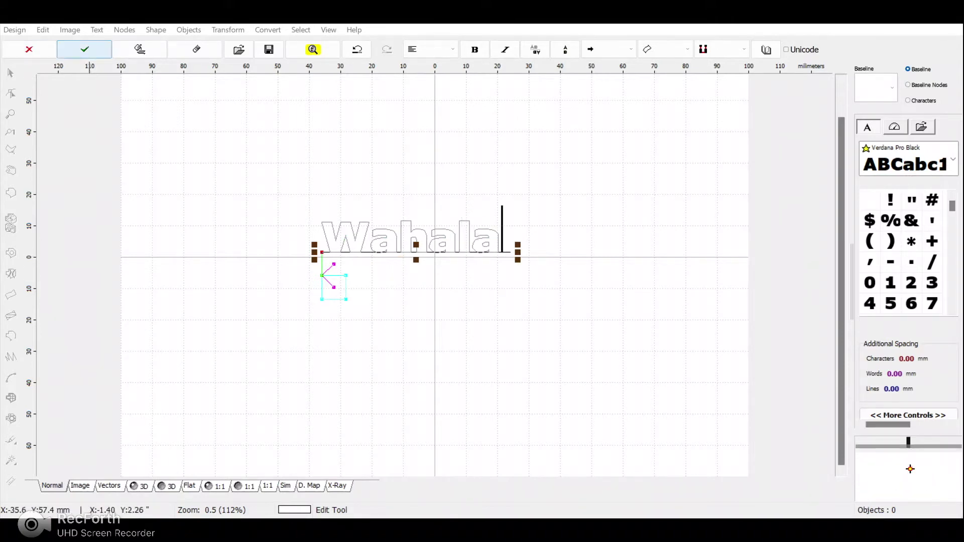
click(85, 50)
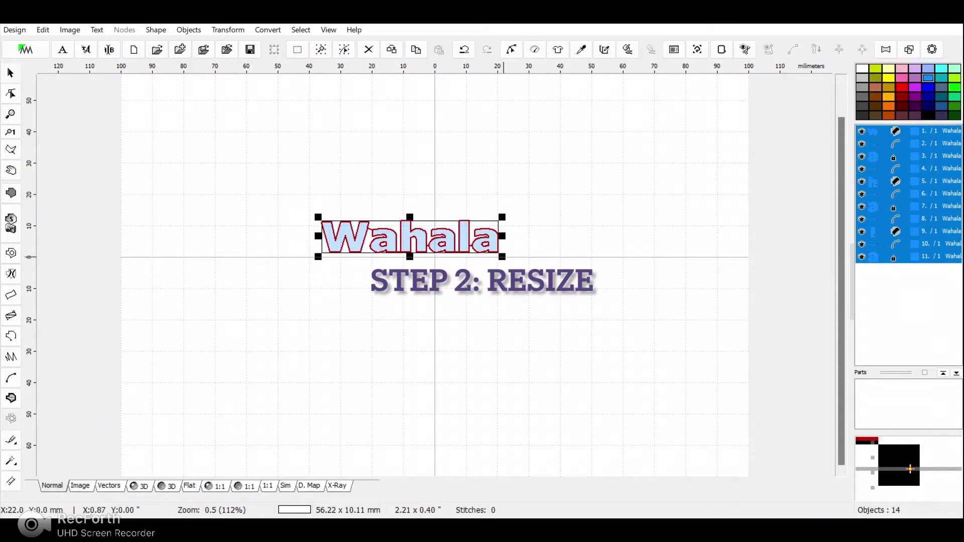
Step: Enlarge the Wahala text freehand to about 165 x 30 mm and center it horizontally in the hoop
drag(502, 256, 741, 297)
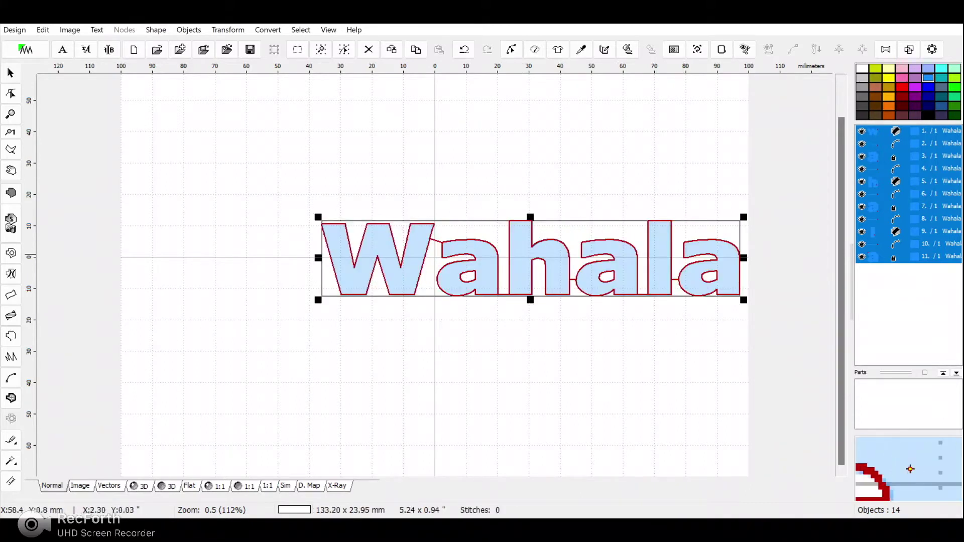
drag(611, 255, 483, 254)
drag(615, 302, 716, 319)
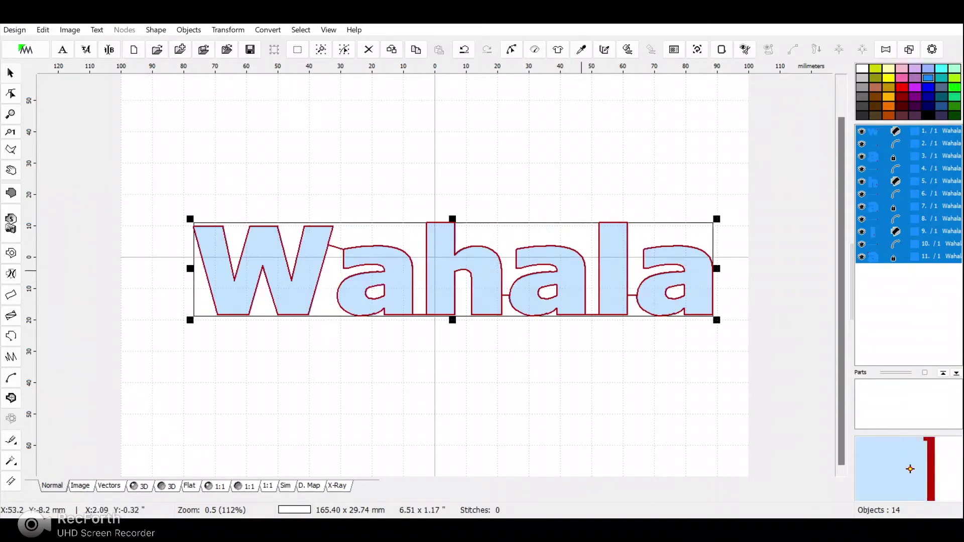
drag(475, 265, 452, 262)
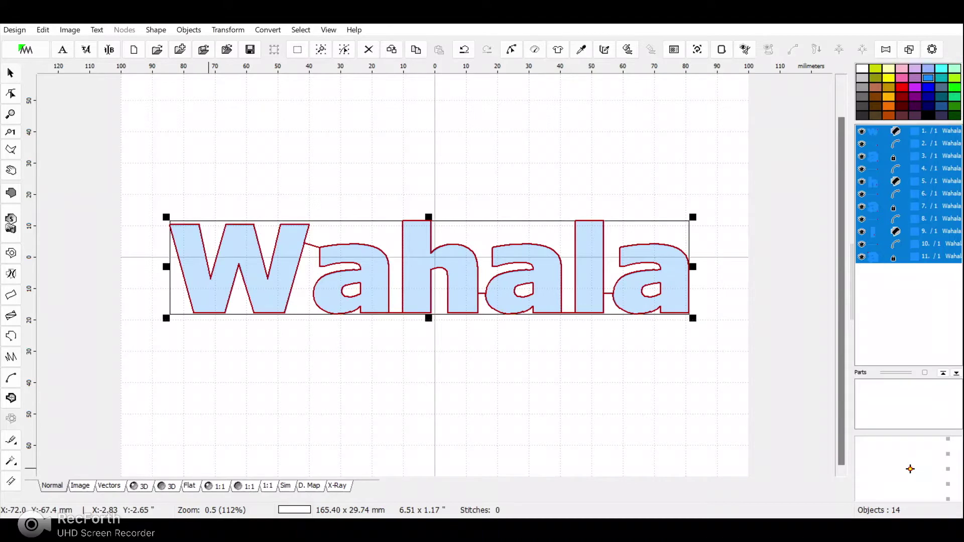
Step: Resize the Wahala text to a width of 192 mm with Keep Aspect Ratio turned off
key(ctrl+r)
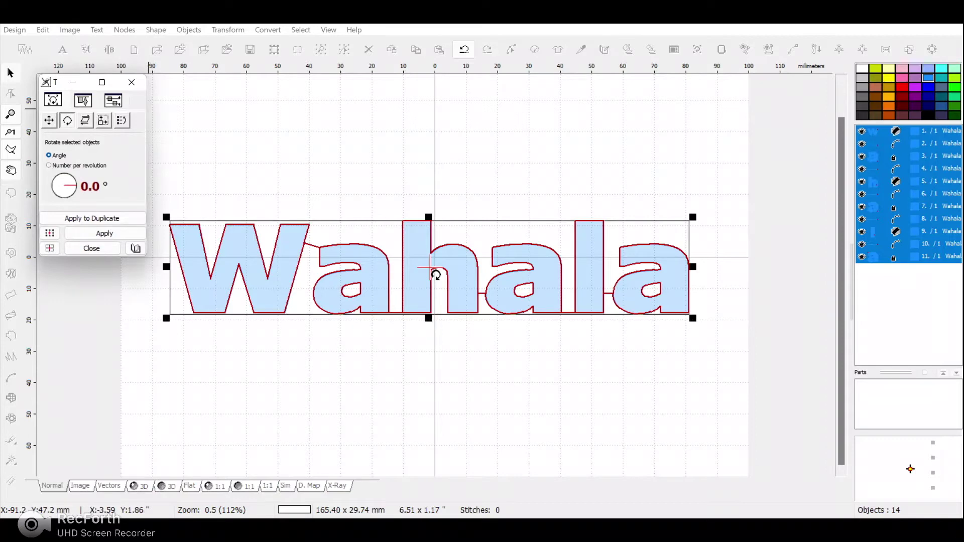
click(103, 120)
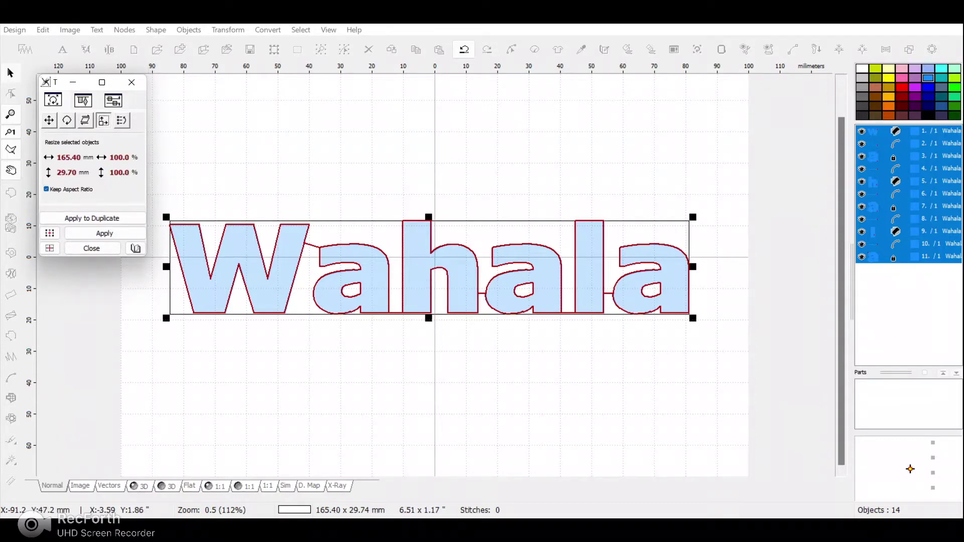
click(46, 189)
click(68, 158)
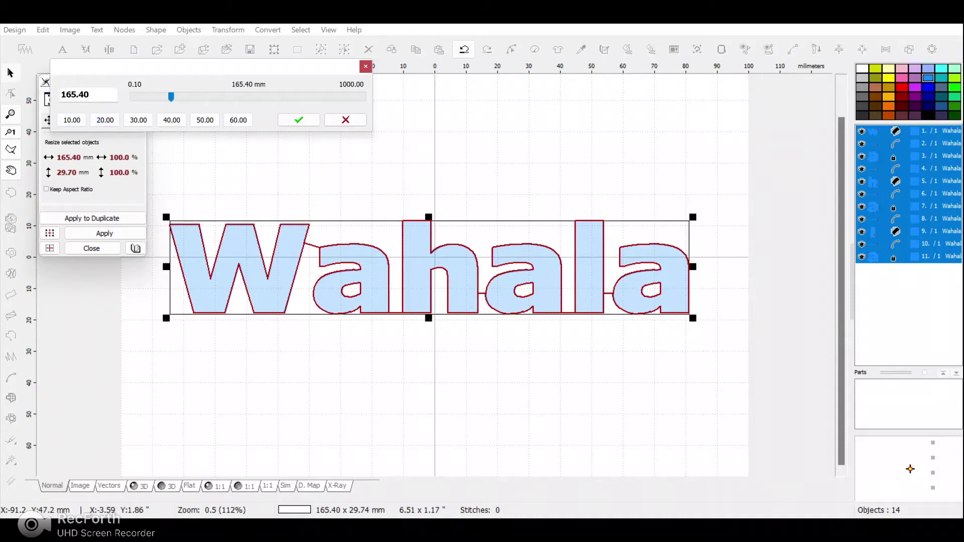
double_click(89, 95)
text(192)
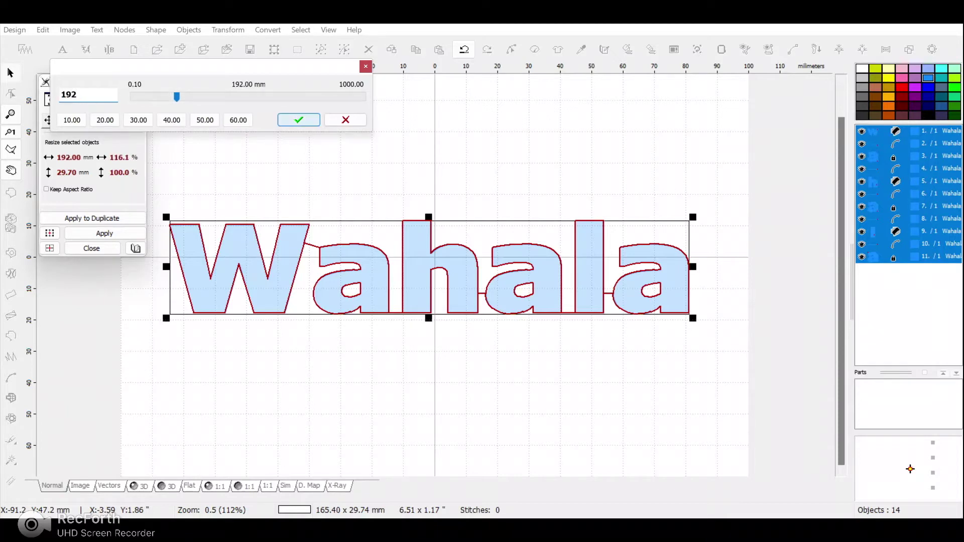
key(Return)
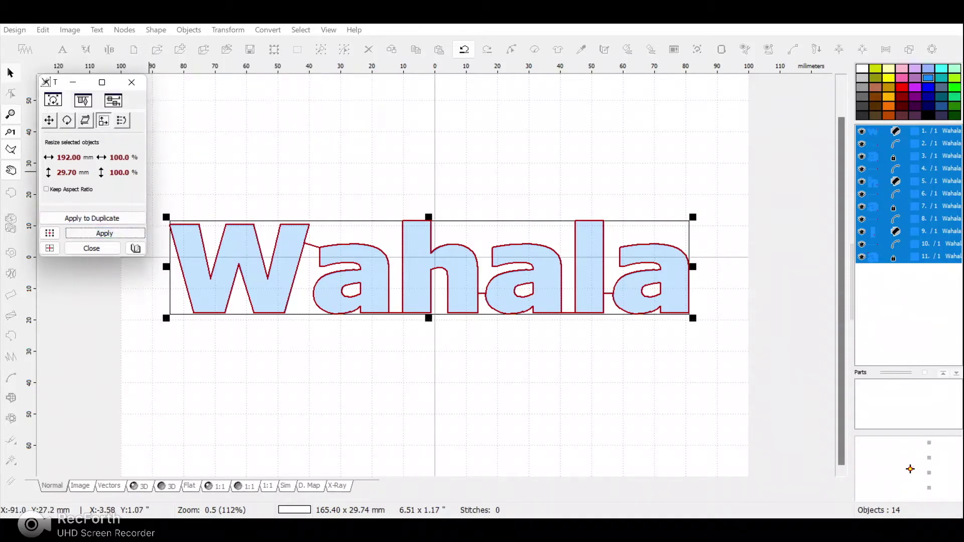
key(Return)
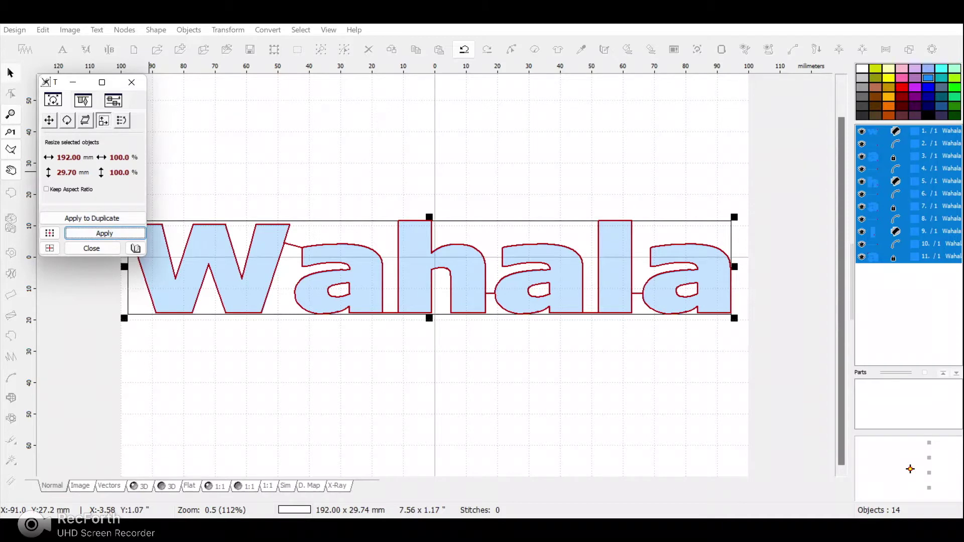
Step: Set the Wahala text's height to 59 mm and move the text down into the lower half of the hoop
click(67, 172)
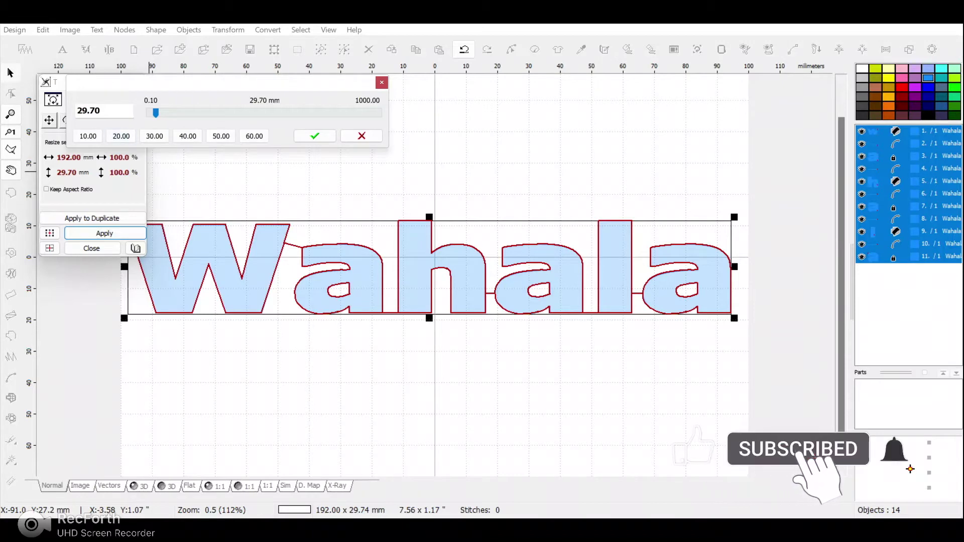
double_click(89, 111)
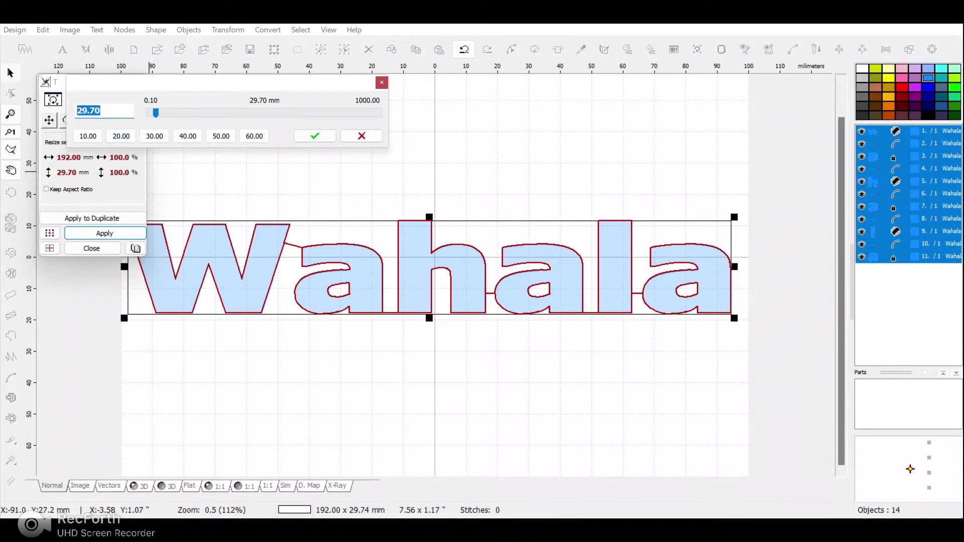
text(59)
click(312, 135)
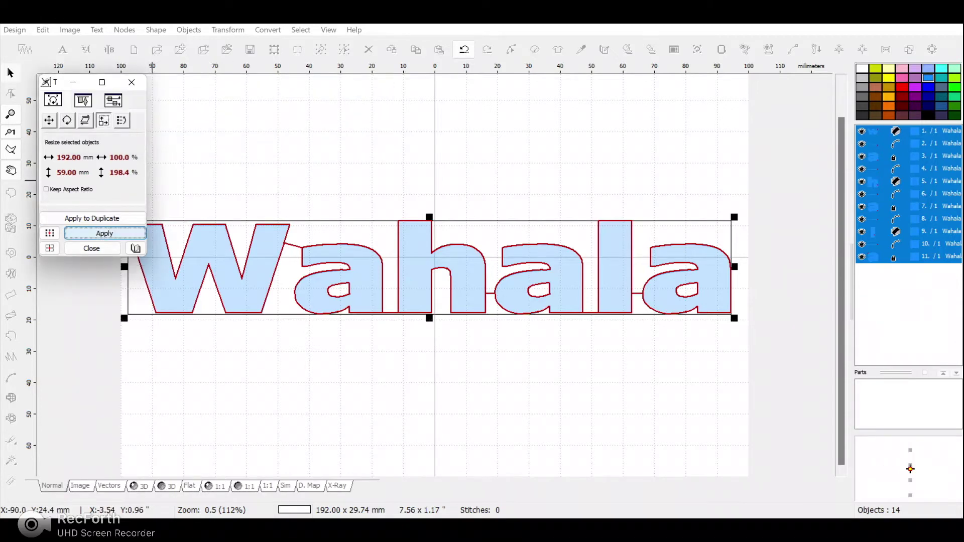
click(104, 234)
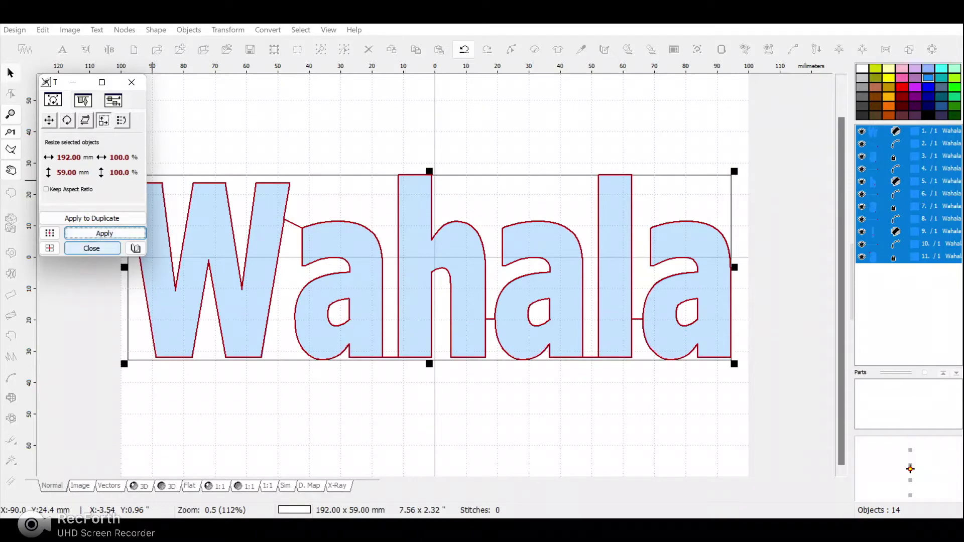
click(91, 248)
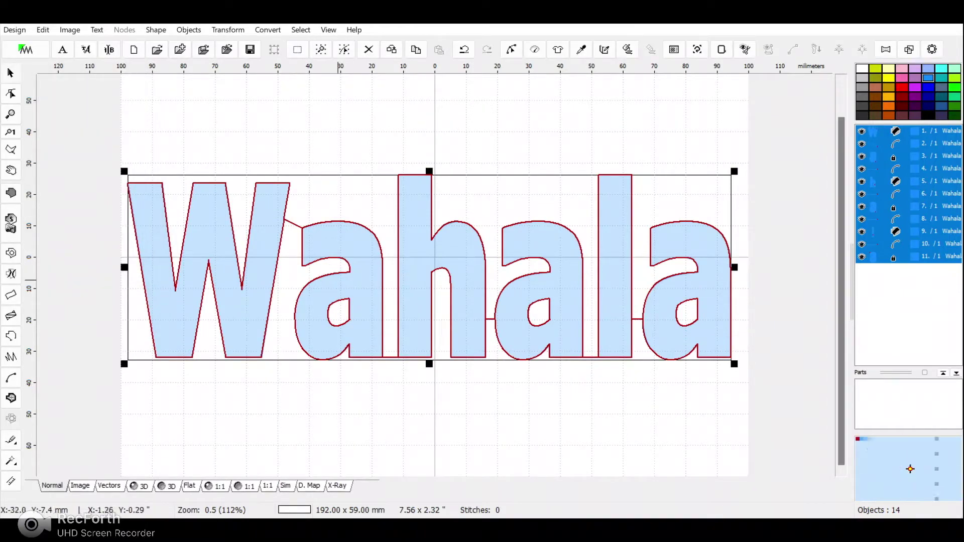
drag(440, 245, 430, 325)
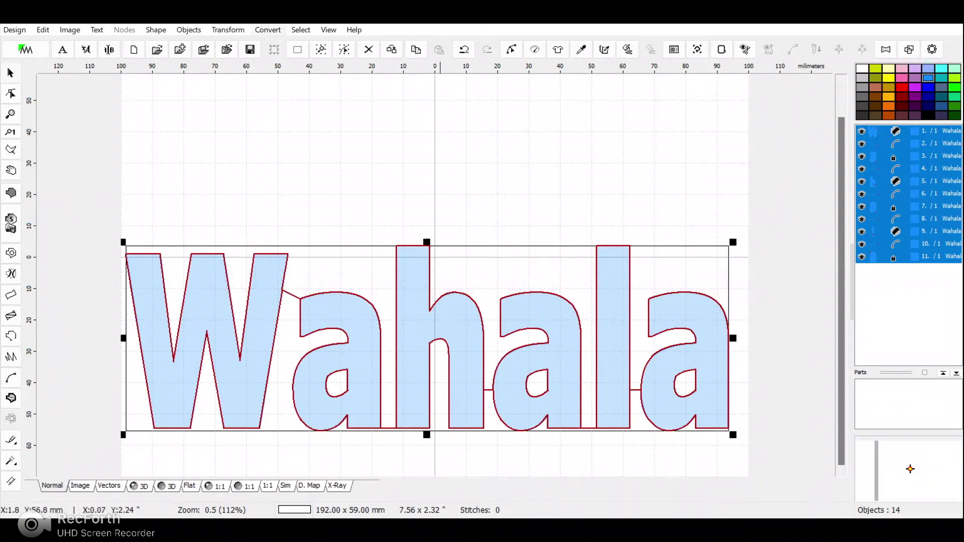
Step: Create outlines from the fills of the Wahala letters and color the outlines olive green
click(267, 30)
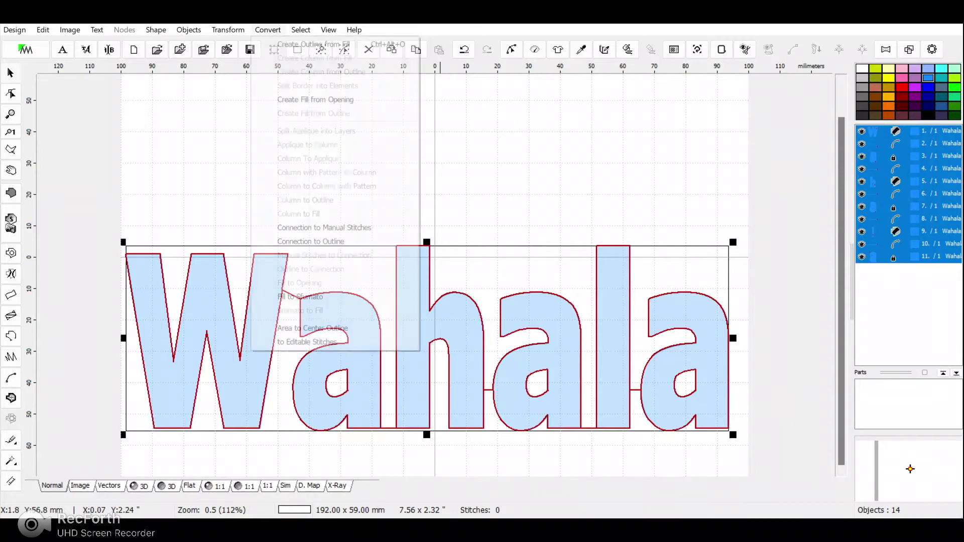
key(Down)
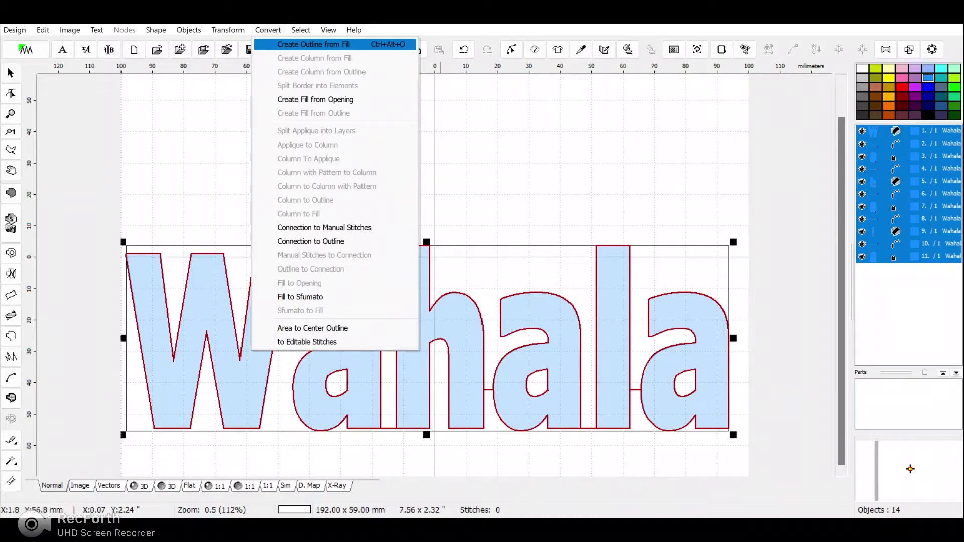
key(Return)
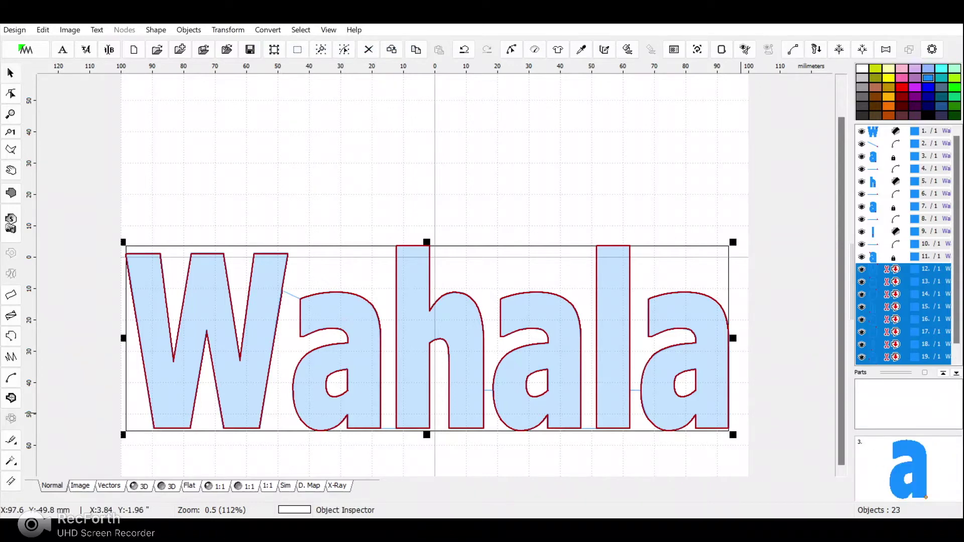
click(875, 78)
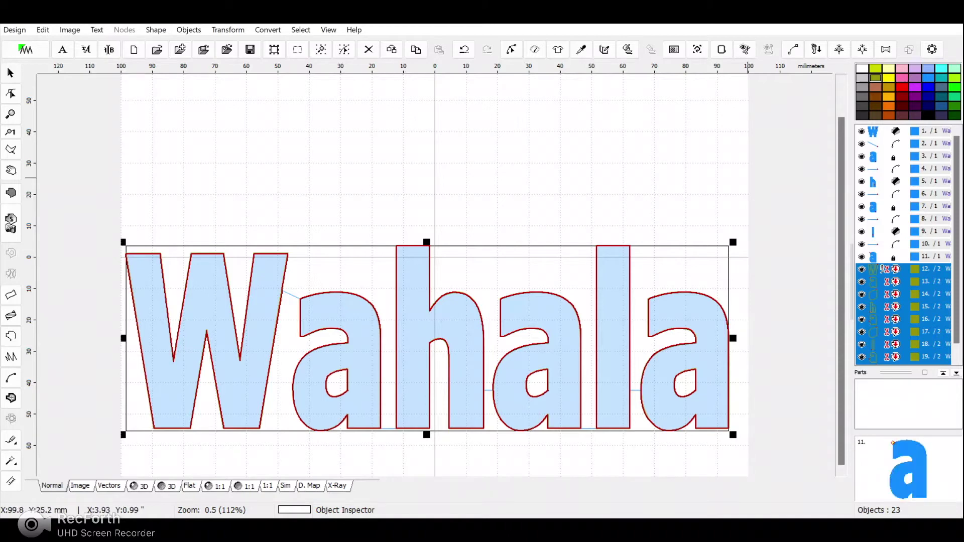
Step: Delete the original blue filled Wahala letters and their connecting lines, keeping only the olive green outlines
click(925, 256)
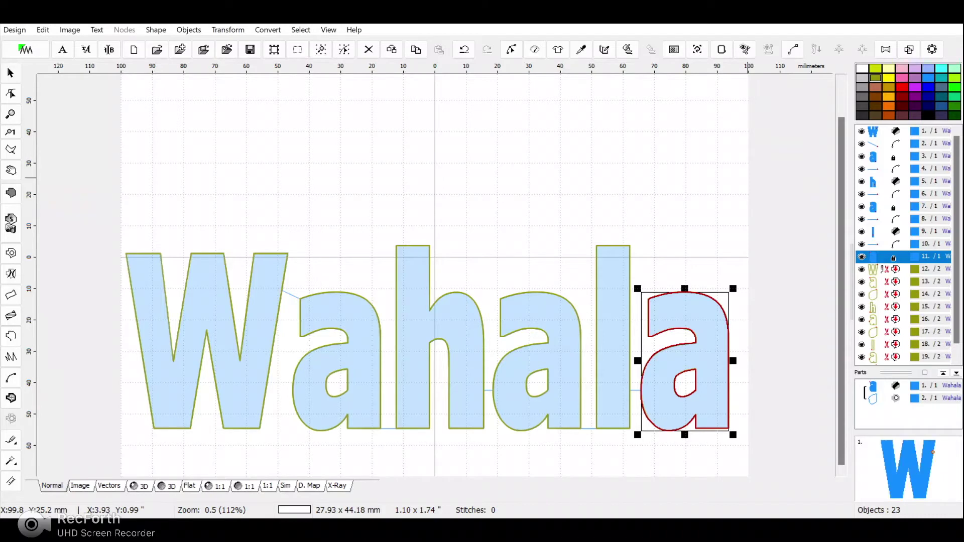
shift+click(925, 130)
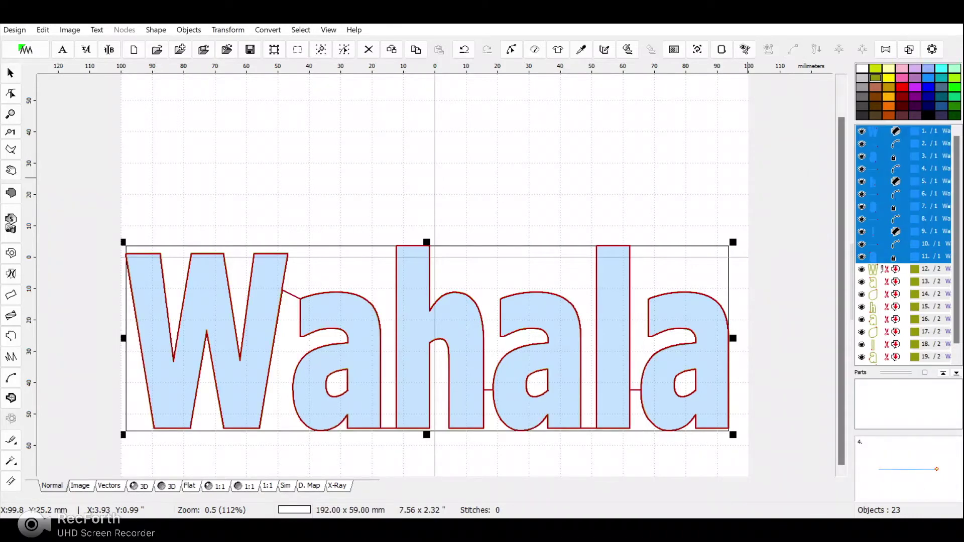
right_click(924, 143)
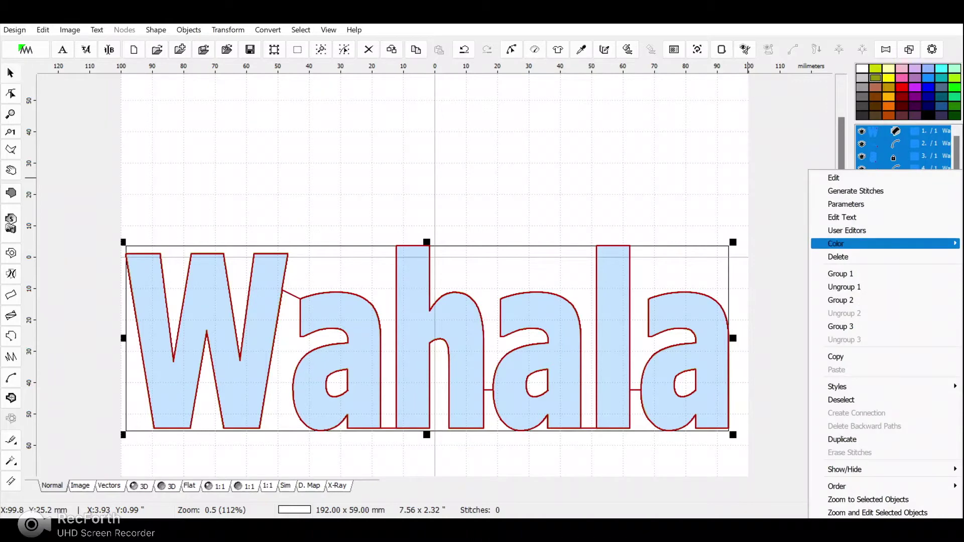
click(837, 257)
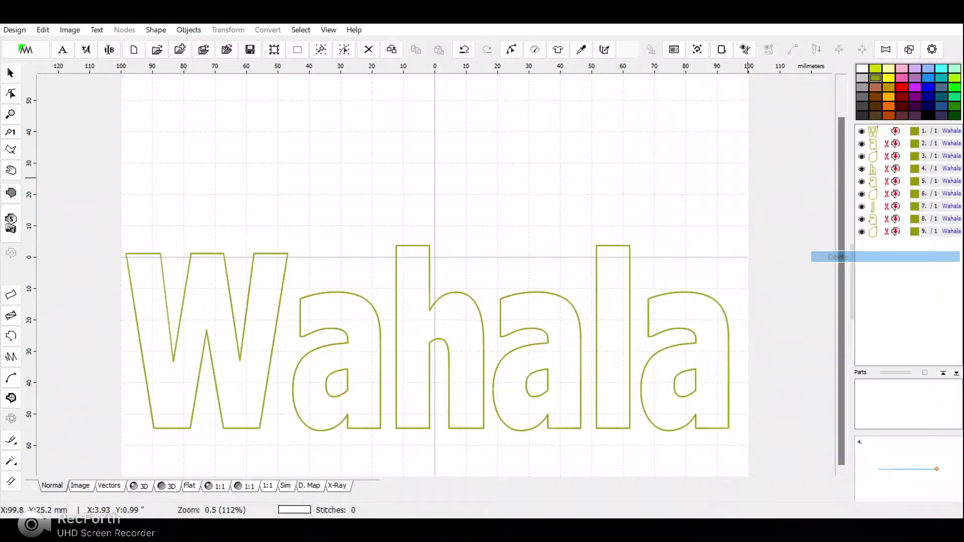
click(910, 469)
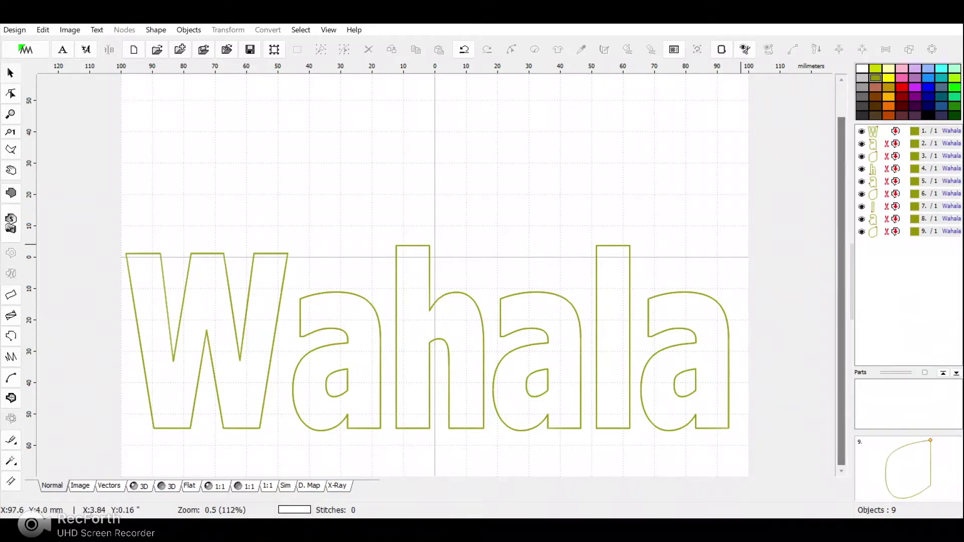
Step: Generate stitches for all of the olive green Wahala outlines from their parameters
click(908, 231)
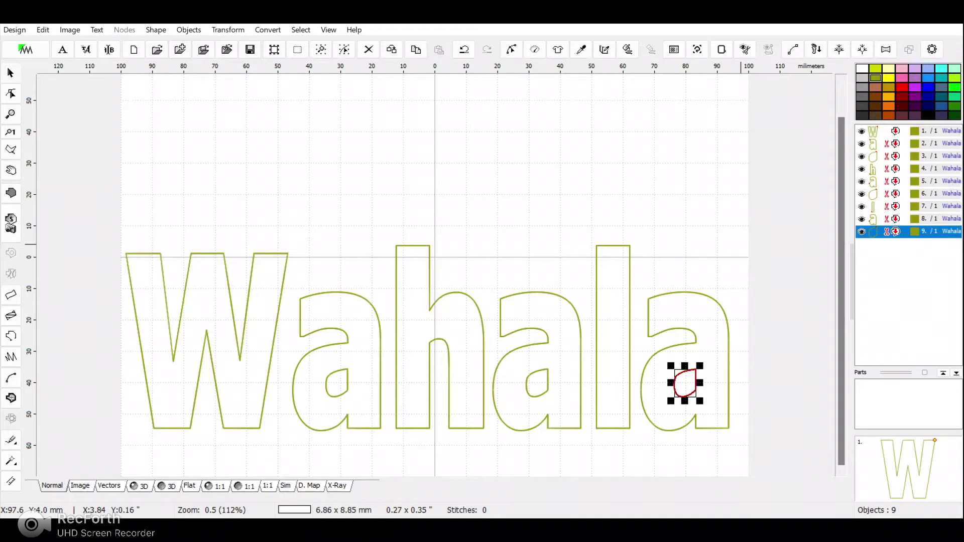
key(ctrl+a)
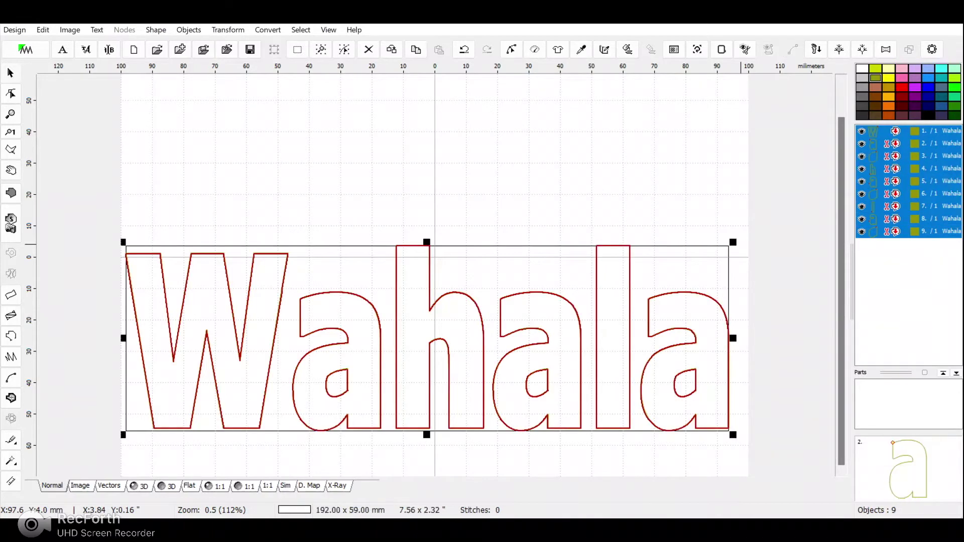
right_click(908, 147)
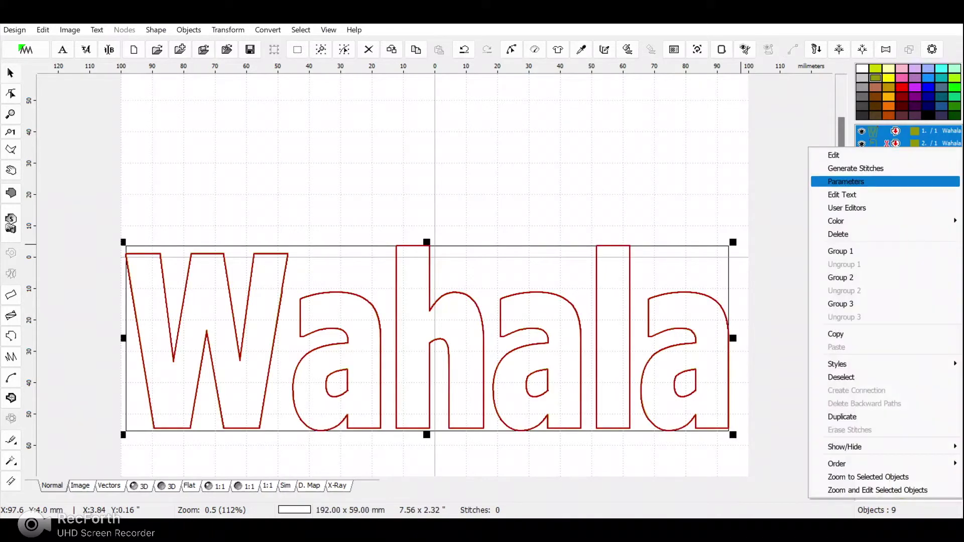
key(Return)
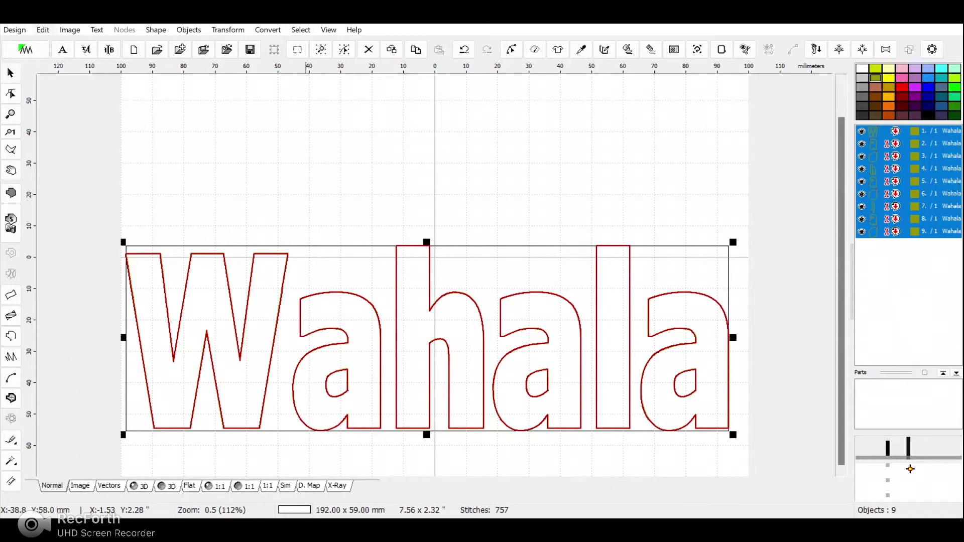
Step: Duplicate the olive green outlines in place by copy and paste, and color the pasted set red
click(43, 29)
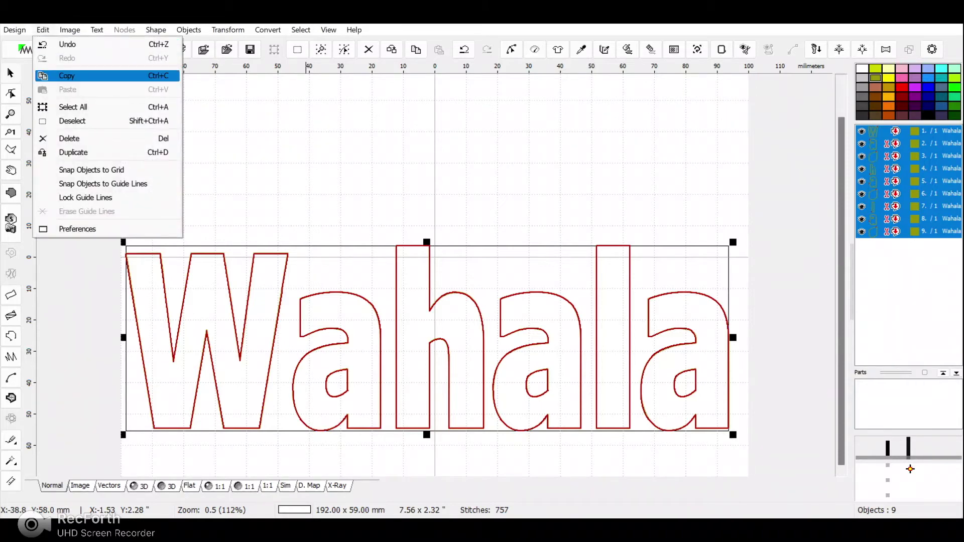
click(67, 76)
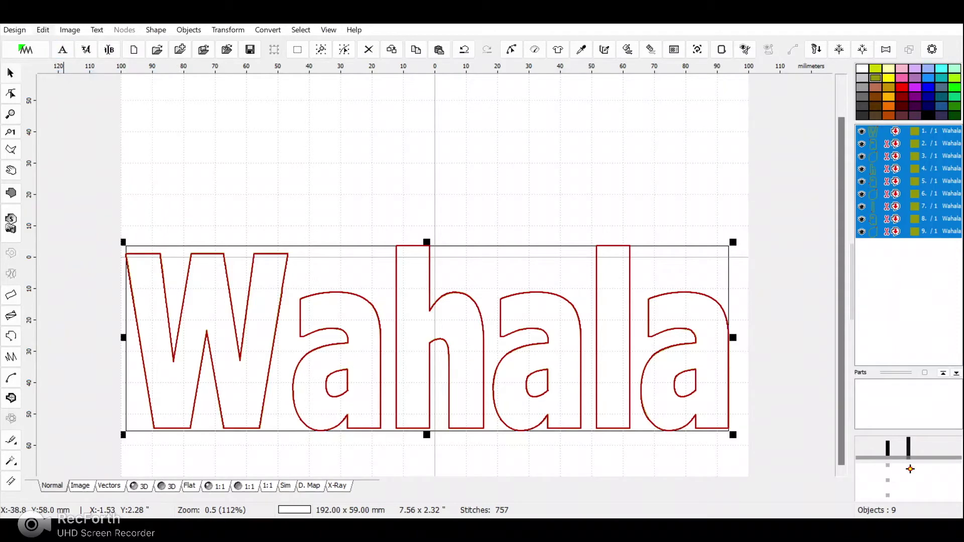
click(42, 30)
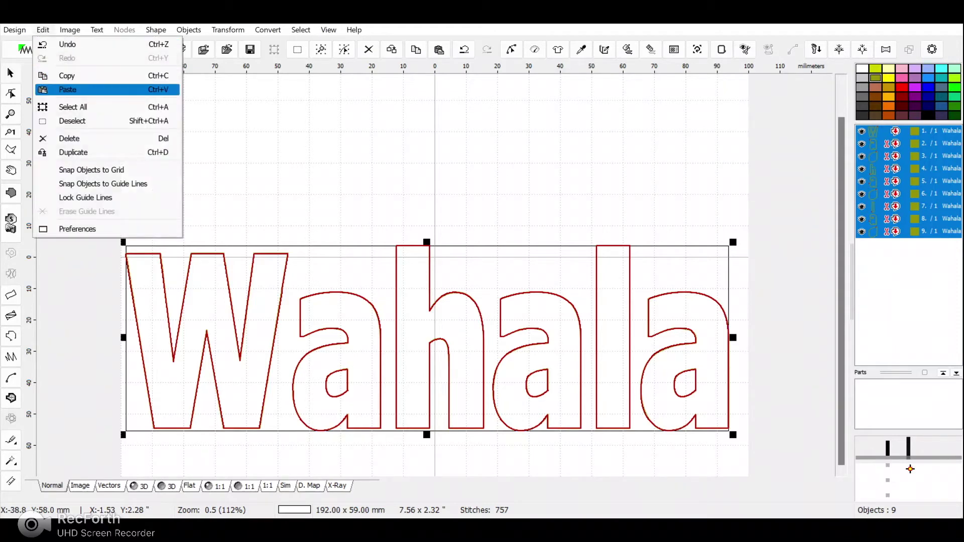
key(Return)
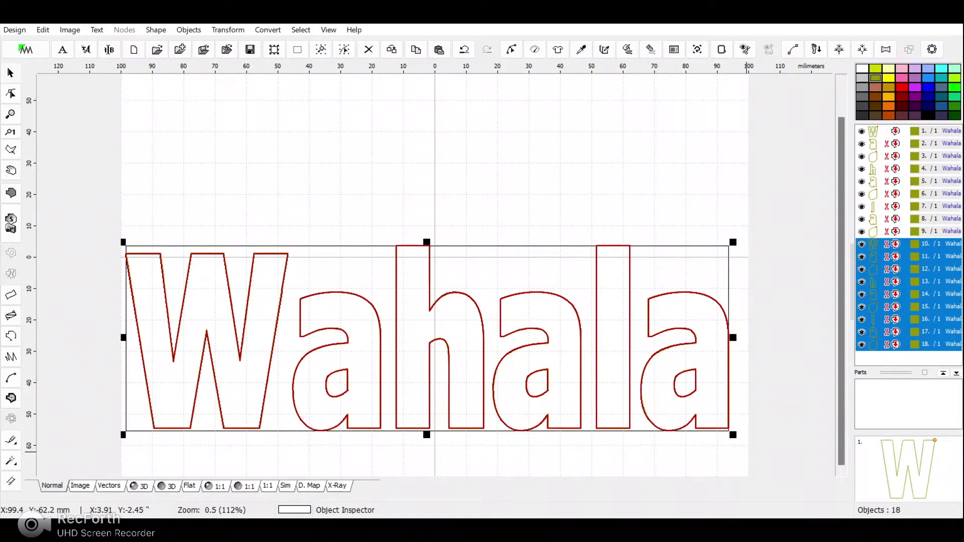
click(901, 87)
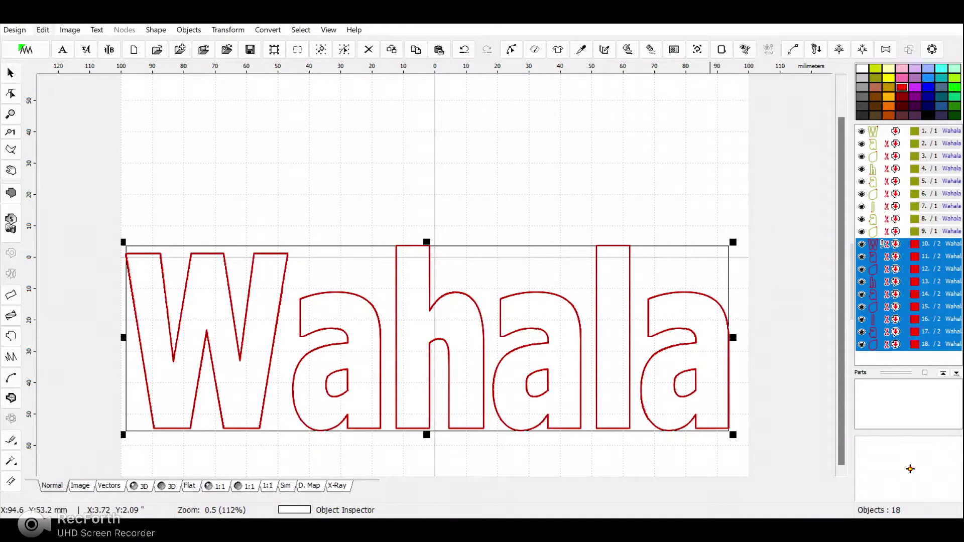
Step: Paste another copy of the Wahala outlines in place and color it blue
key(alt+e)
key(Down)
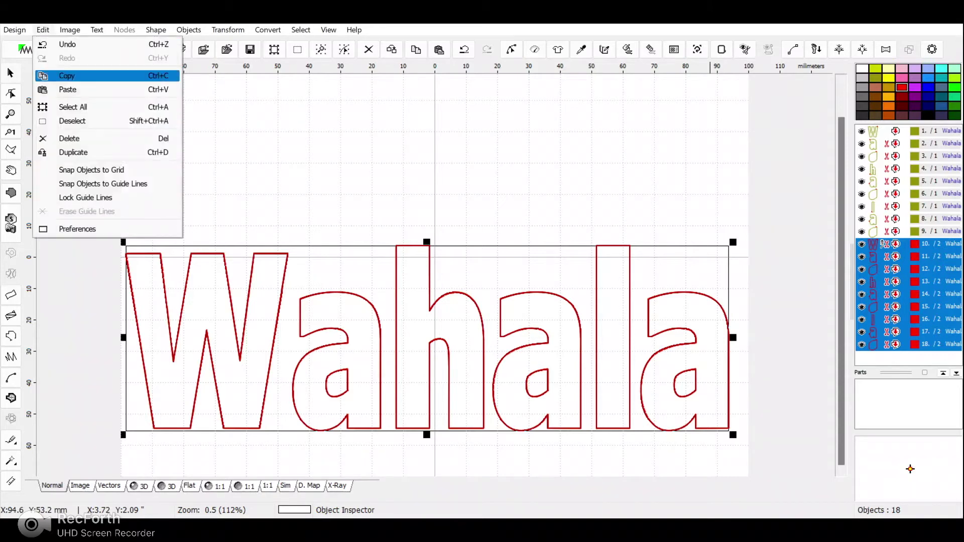
key(Down)
key(Return)
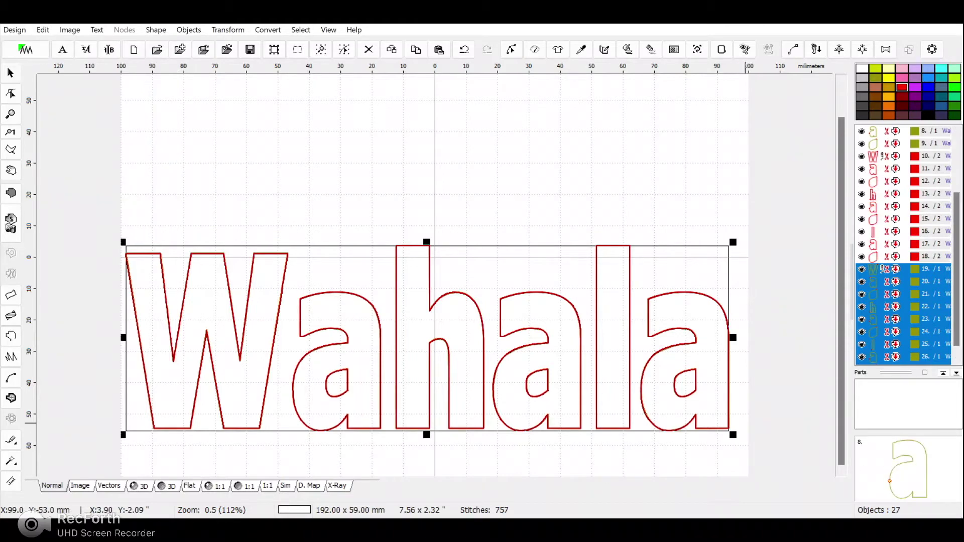
click(927, 87)
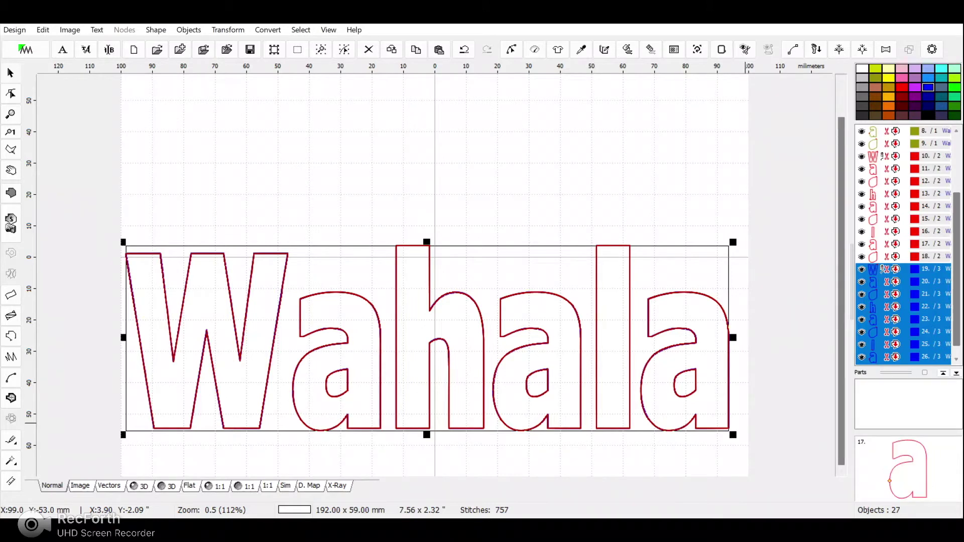
Step: Delete the inner counter outlines of the three letters a from the olive green layer
scroll(904, 244, up, 6)
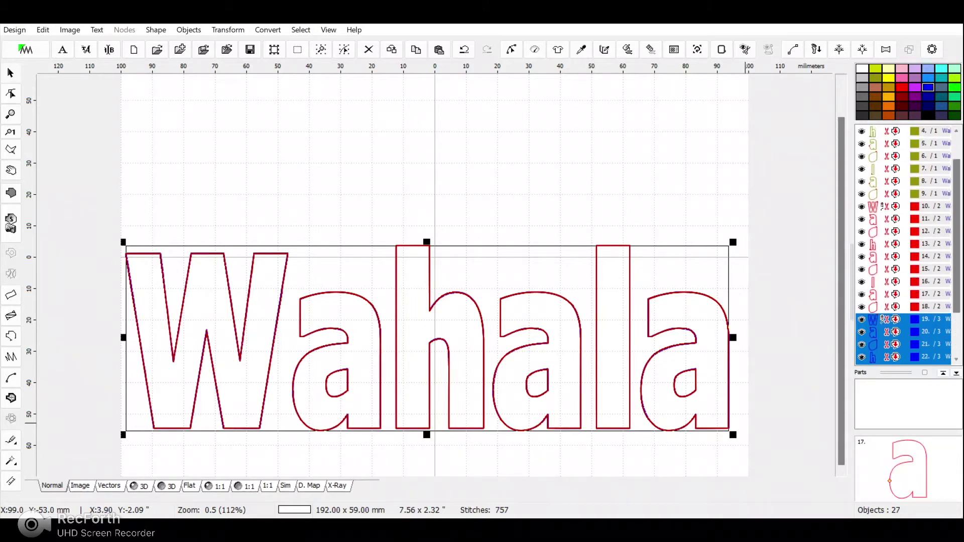
scroll(904, 243, up, 1)
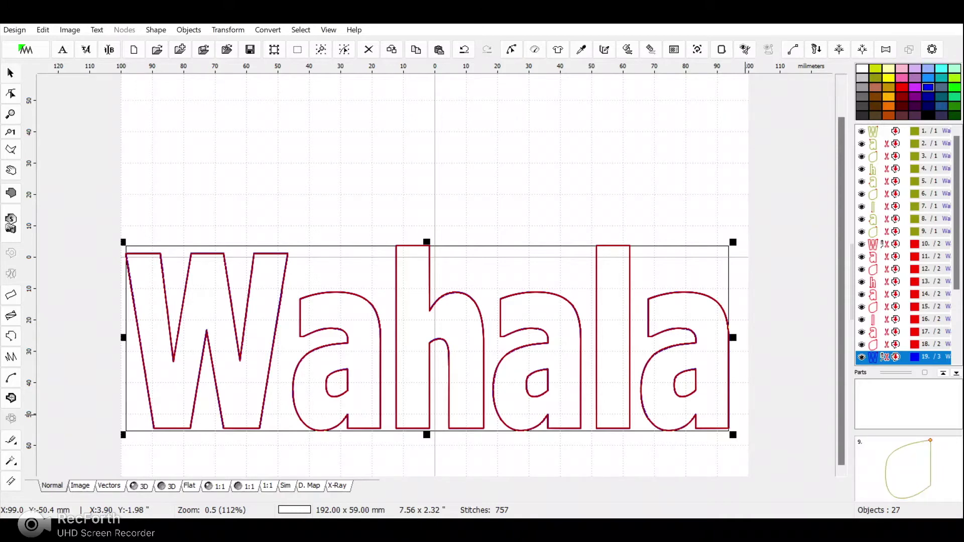
click(932, 231)
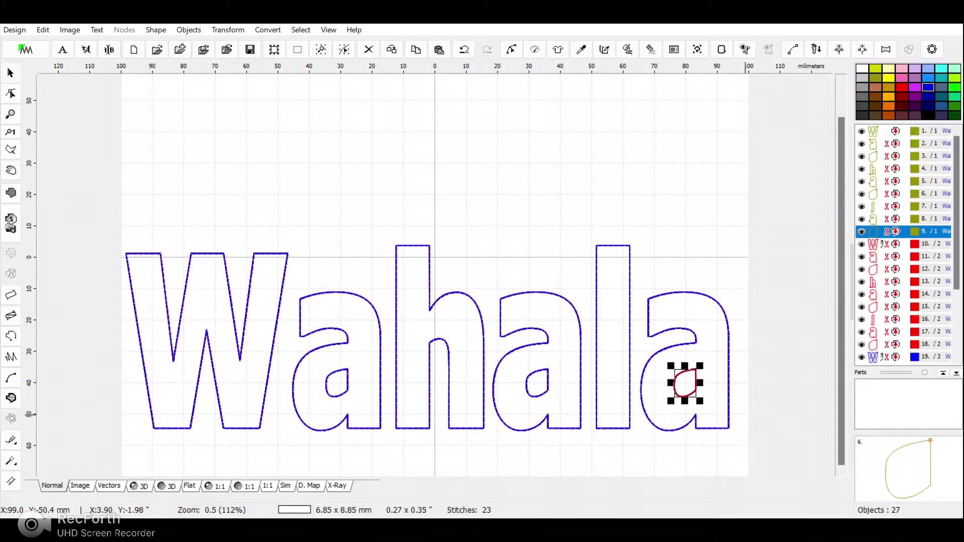
ctrl+click(931, 193)
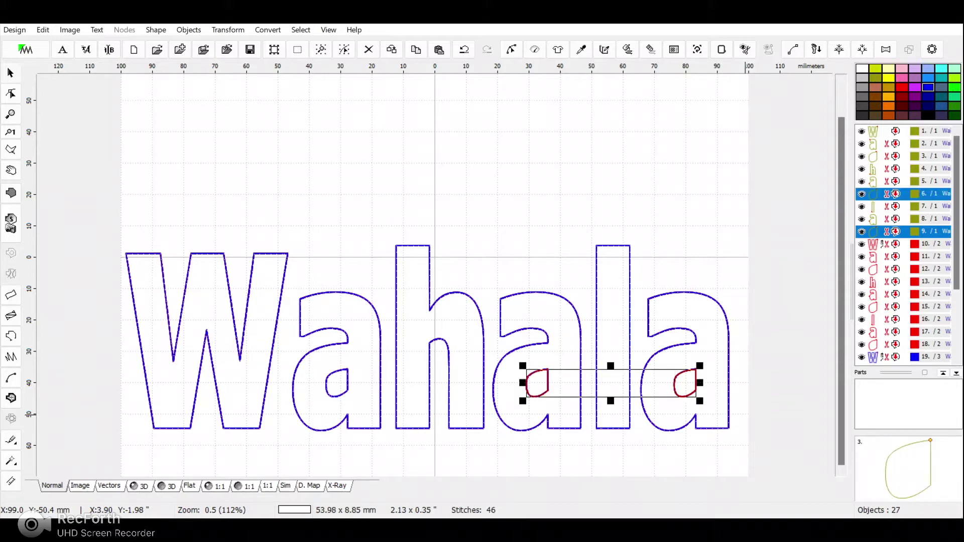
ctrl+click(931, 156)
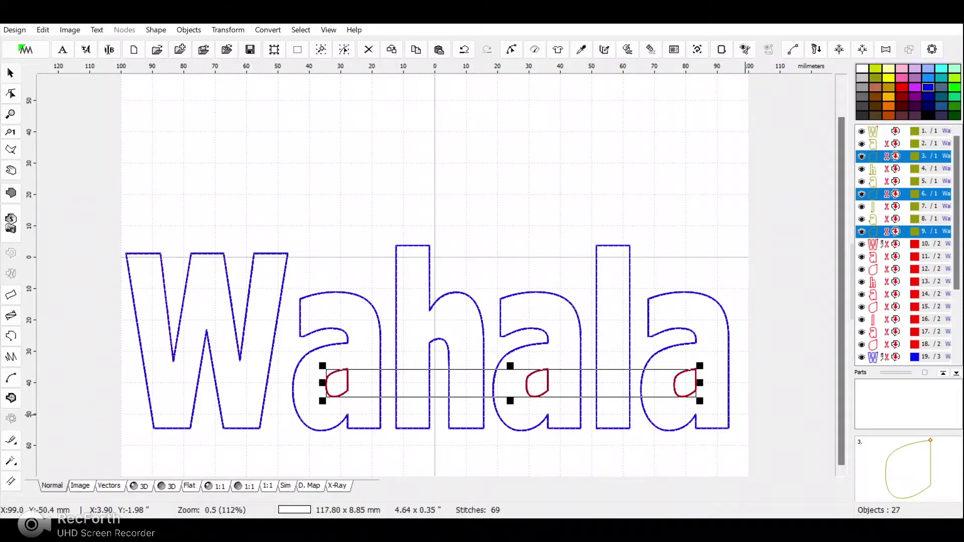
right_click(923, 155)
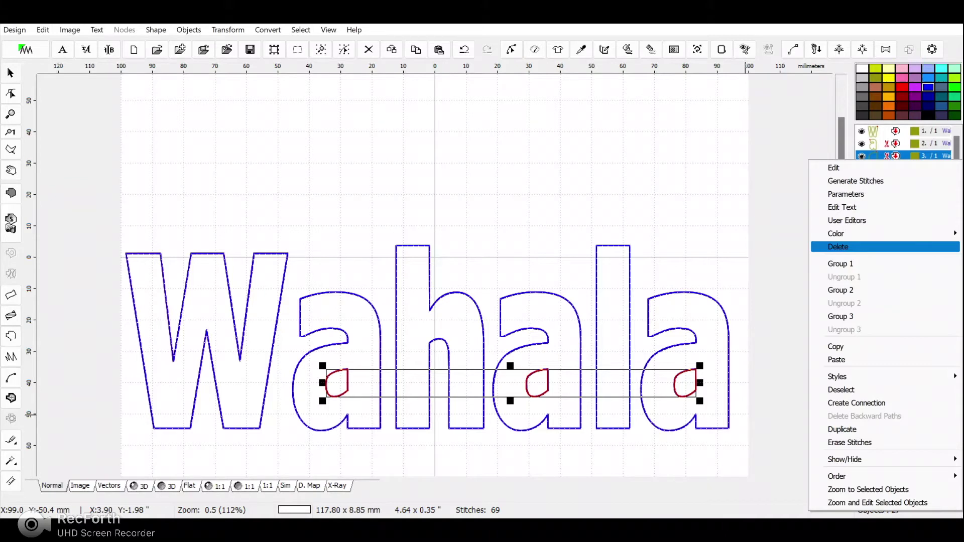
click(838, 246)
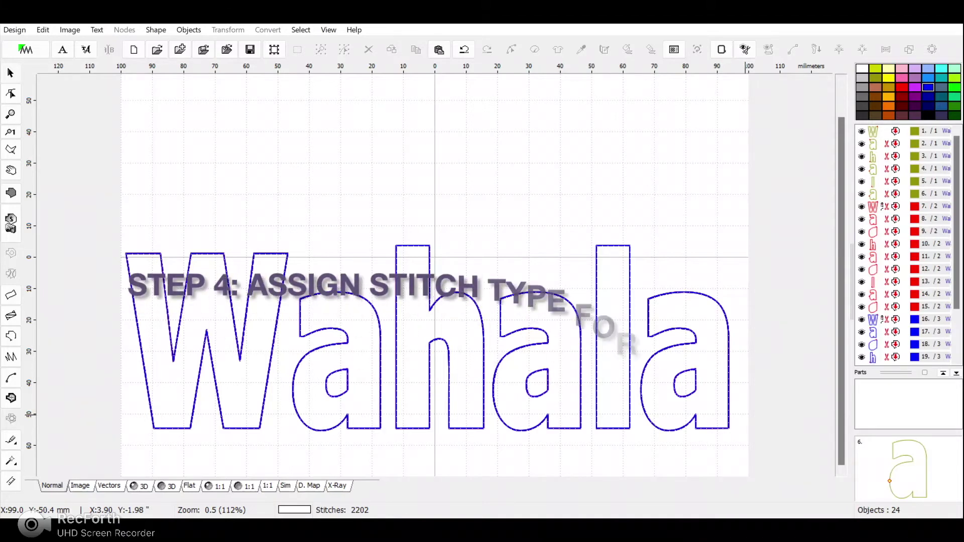
Step: Generate stitches for the six olive green outlines using the Single Stitch sample
drag(904, 193, 903, 156)
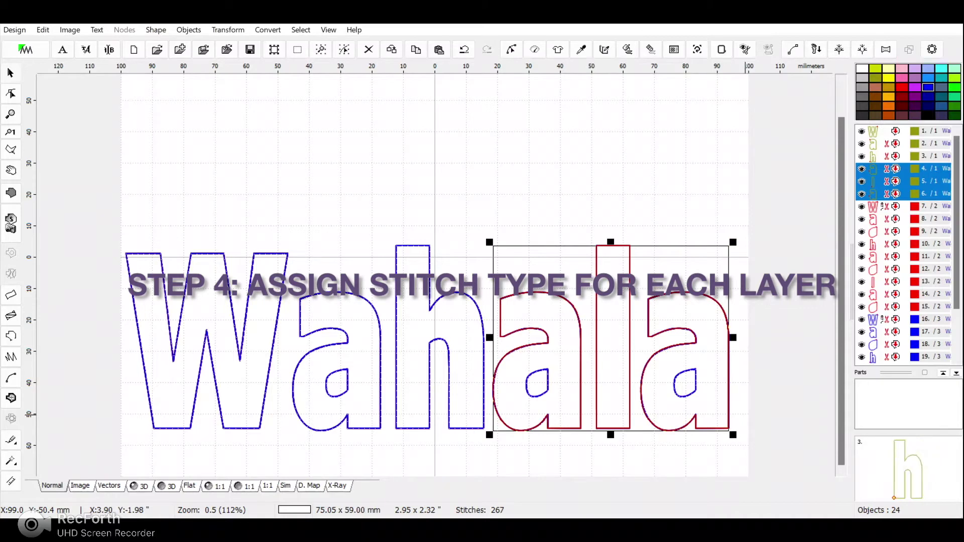
click(903, 193)
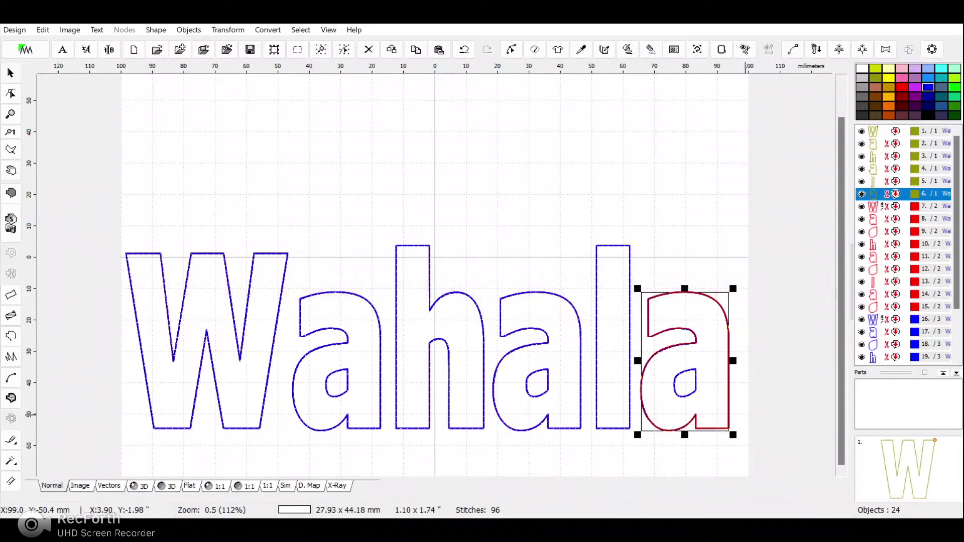
shift+click(903, 130)
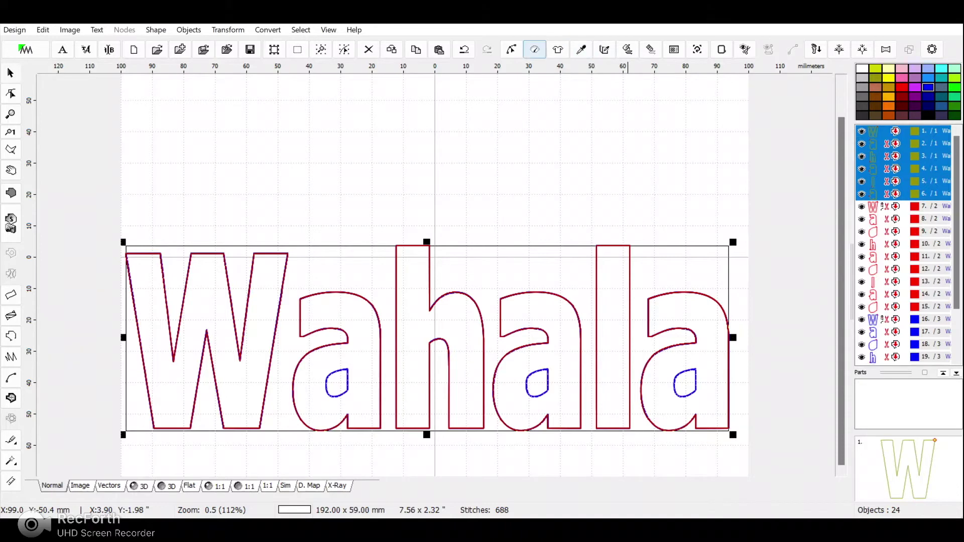
click(534, 50)
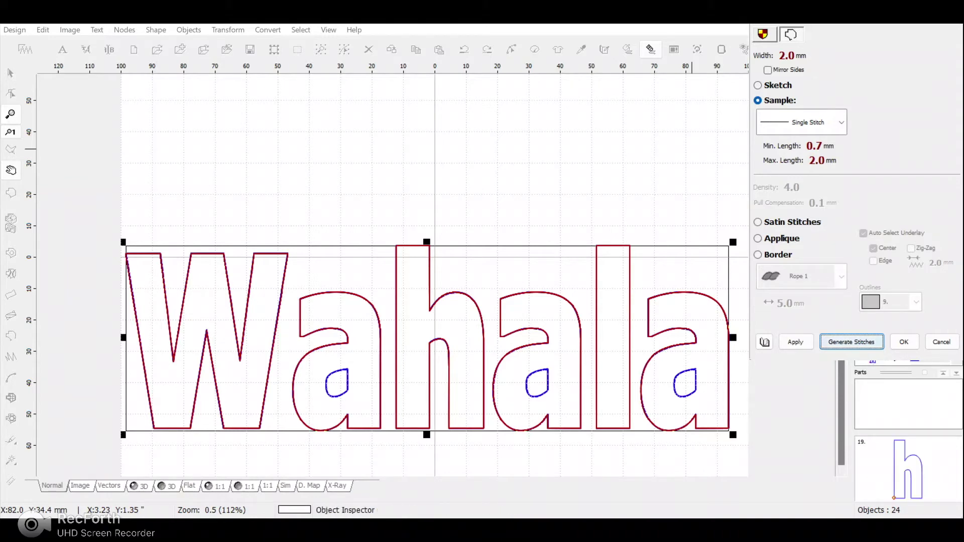
key(Return)
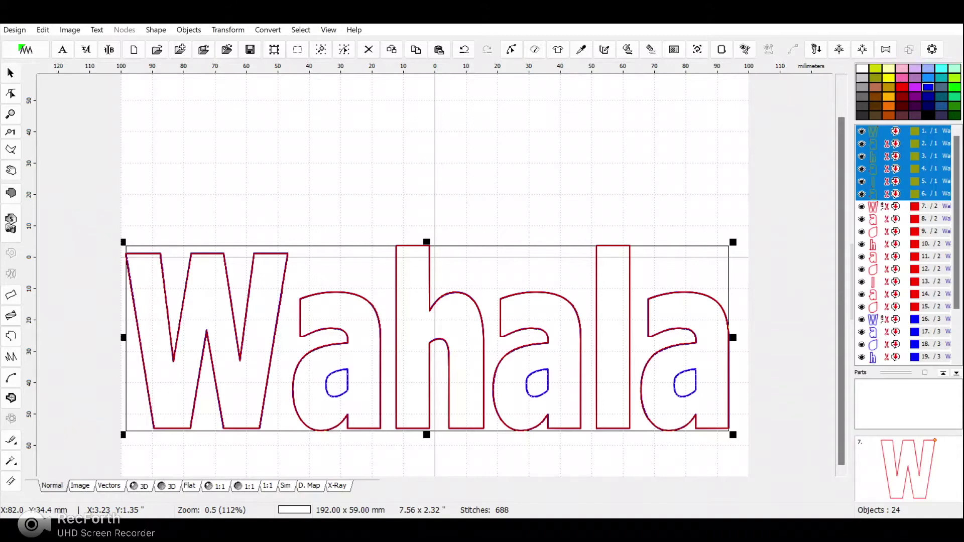
Step: Generate stitches for all of the red outlines, including the inner counters, using the Single Stitch sample
click(928, 206)
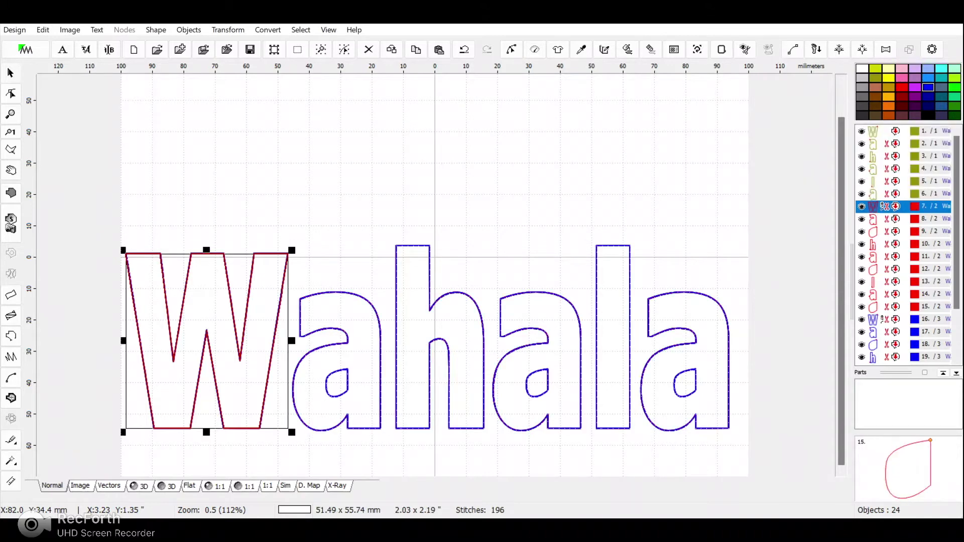
shift+click(923, 306)
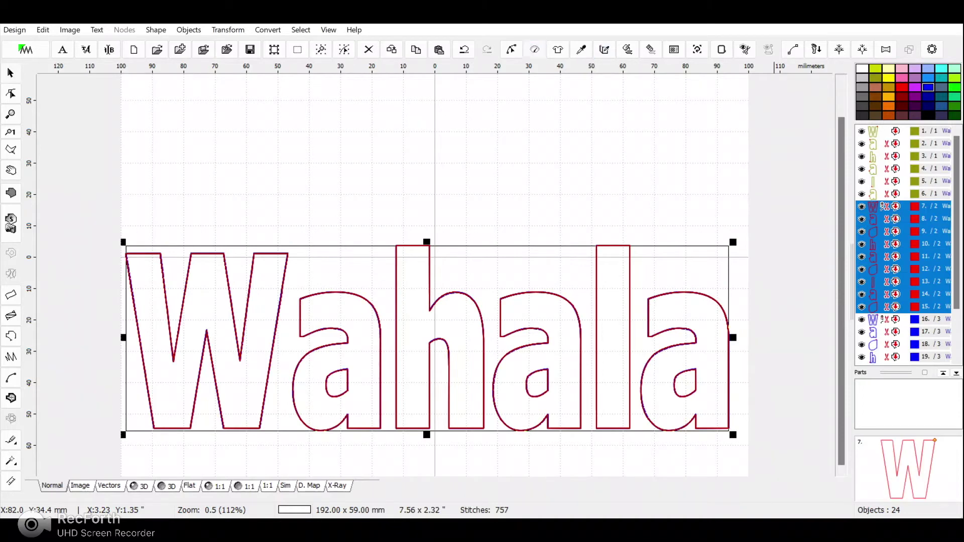
click(651, 49)
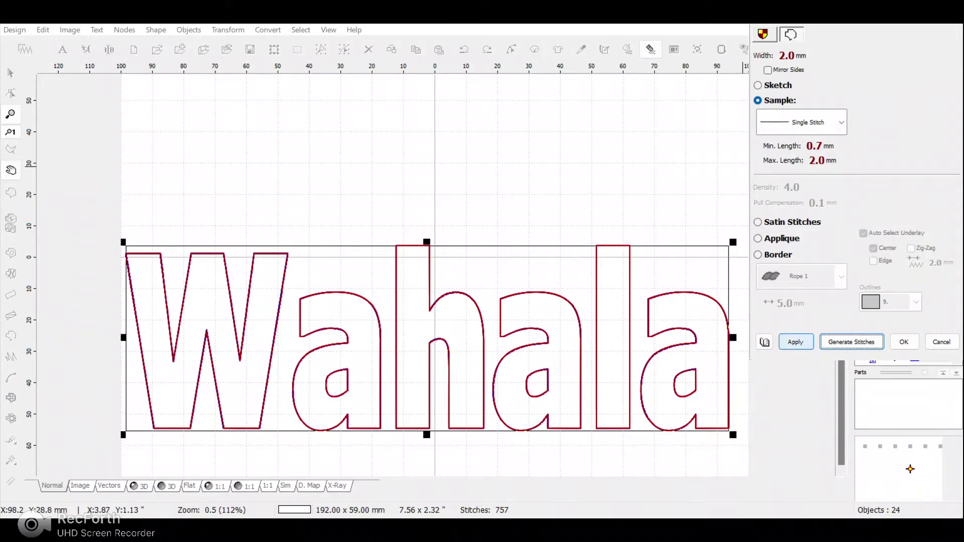
click(851, 341)
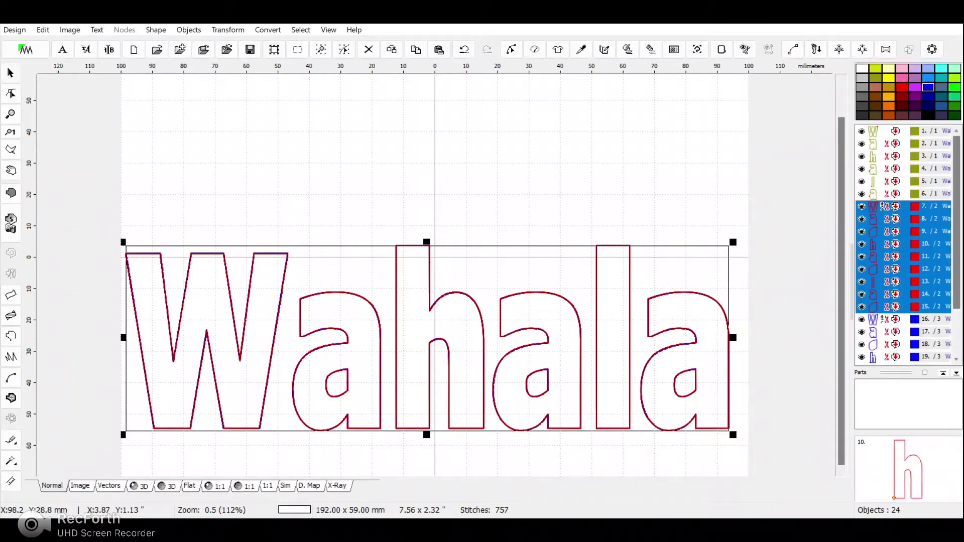
Step: Switch the stitch type of all blue outlines, including the inner counters, to Satin Stitches in their parameters
scroll(904, 244, down, 2)
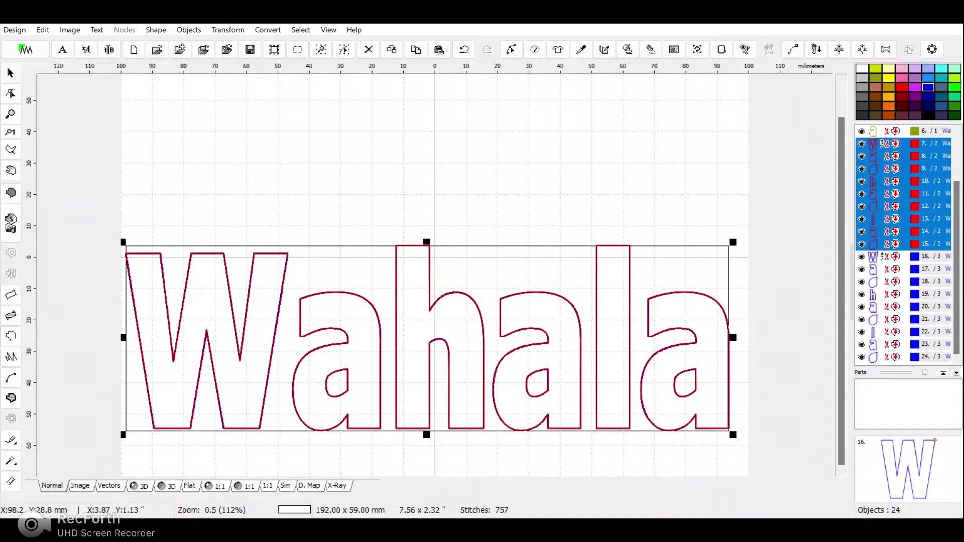
click(923, 257)
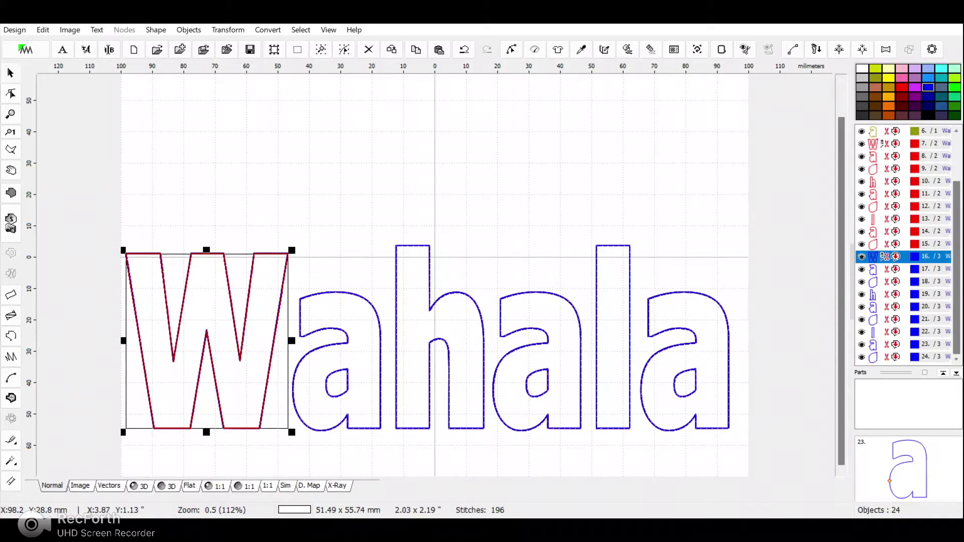
shift+click(924, 356)
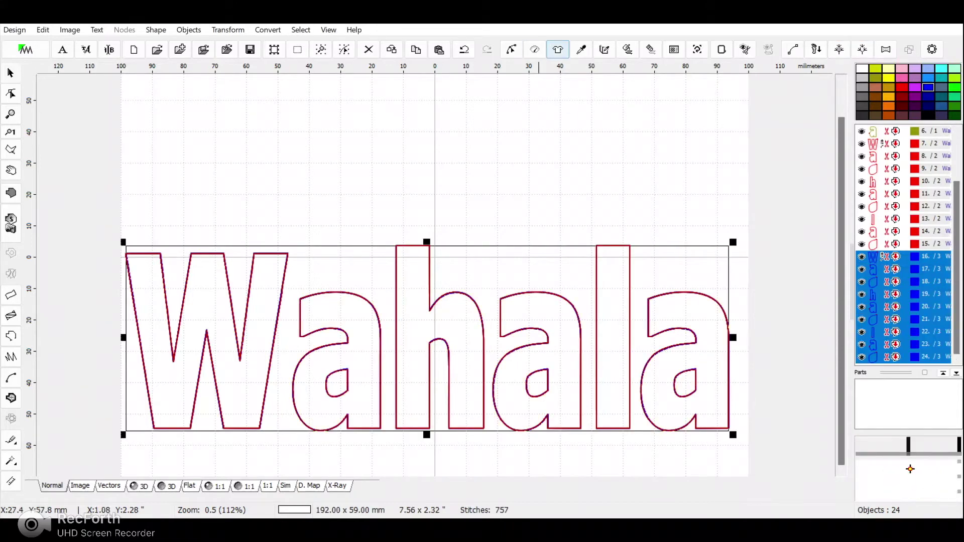
click(557, 48)
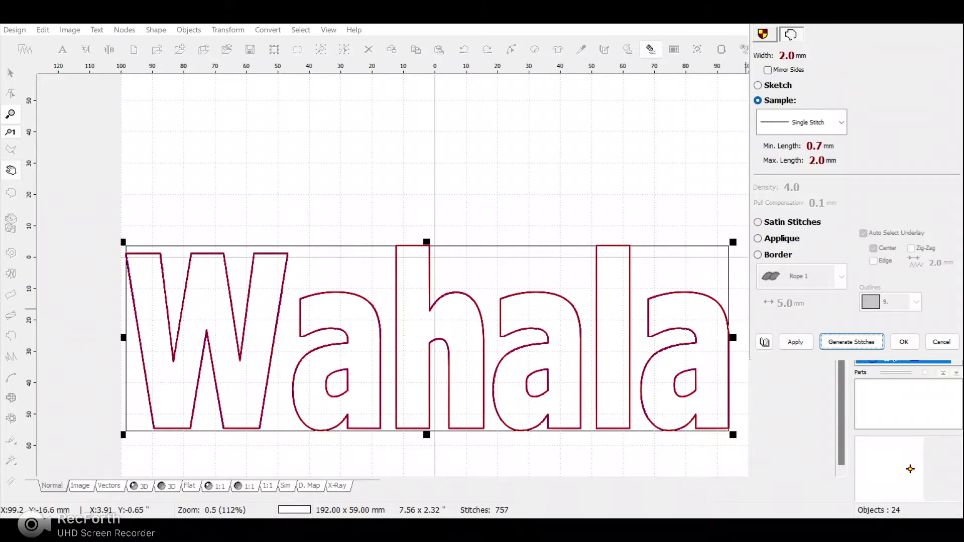
click(757, 222)
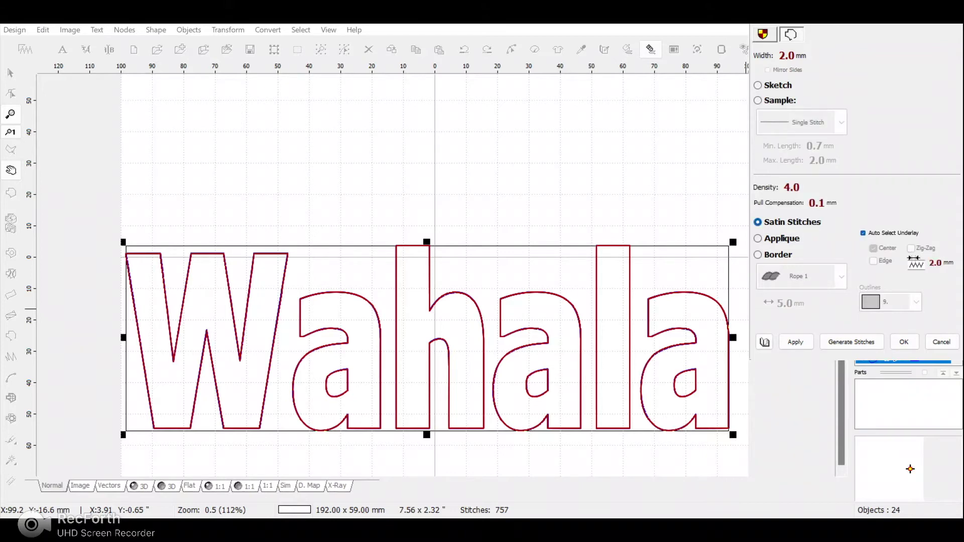
scroll(786, 55, down, 1)
scroll(787, 56, up, 2)
scroll(787, 55, up, 1)
Step: Set the blue outlines' satin width to 3.5 mm, generate their stitches and deselect them
click(786, 56)
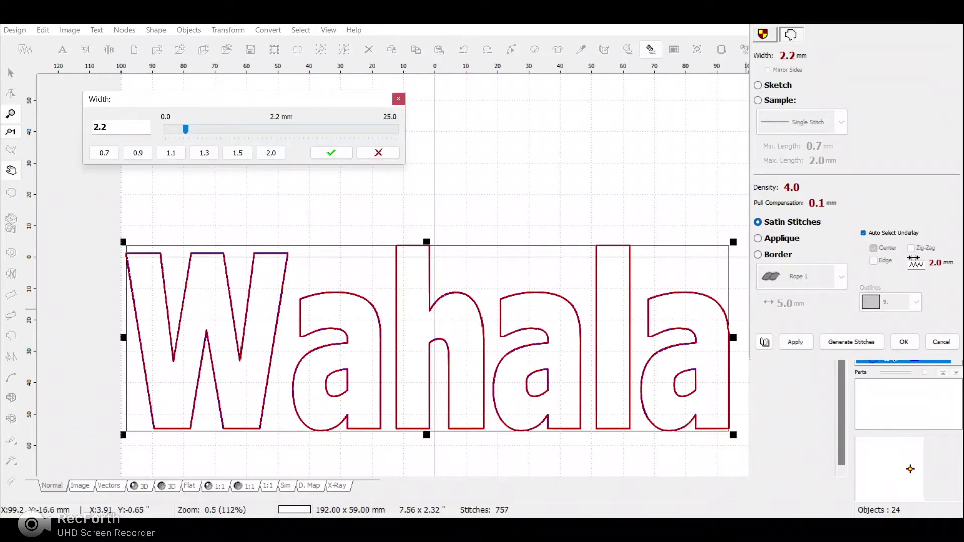
drag(108, 127, 94, 127)
text(3.5)
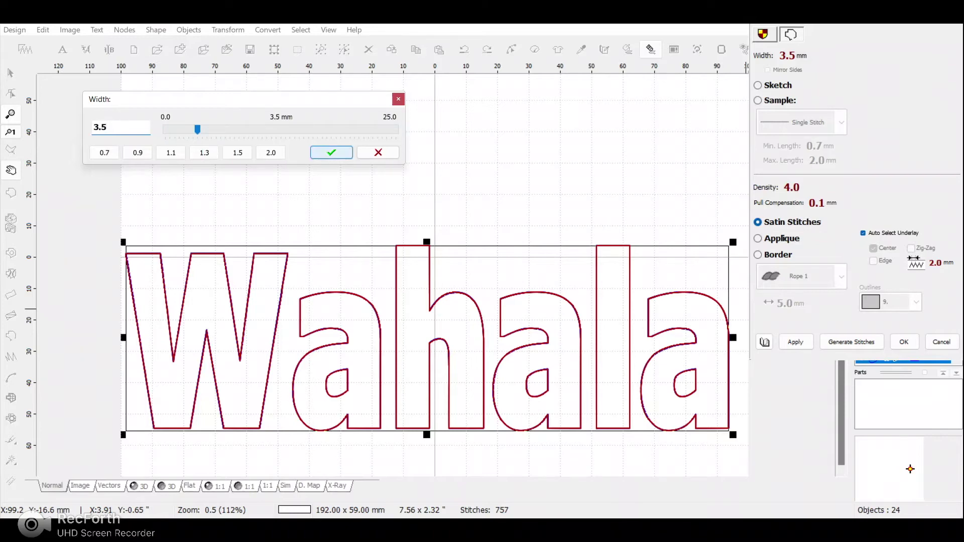
key(Return)
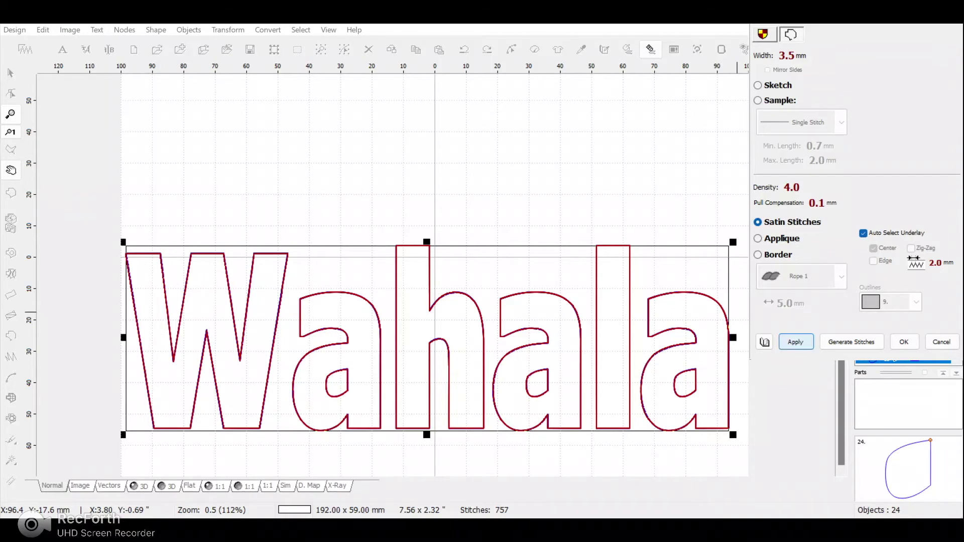
click(851, 341)
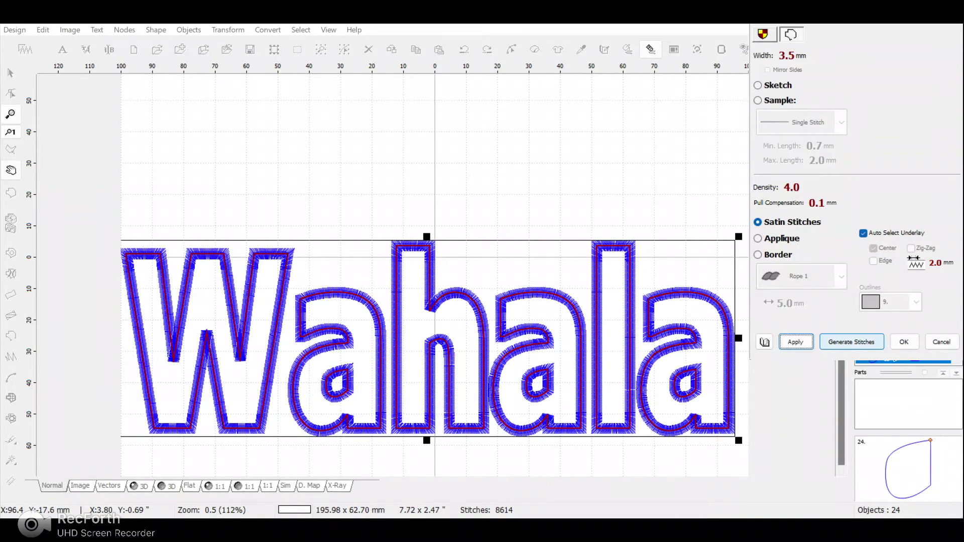
click(903, 341)
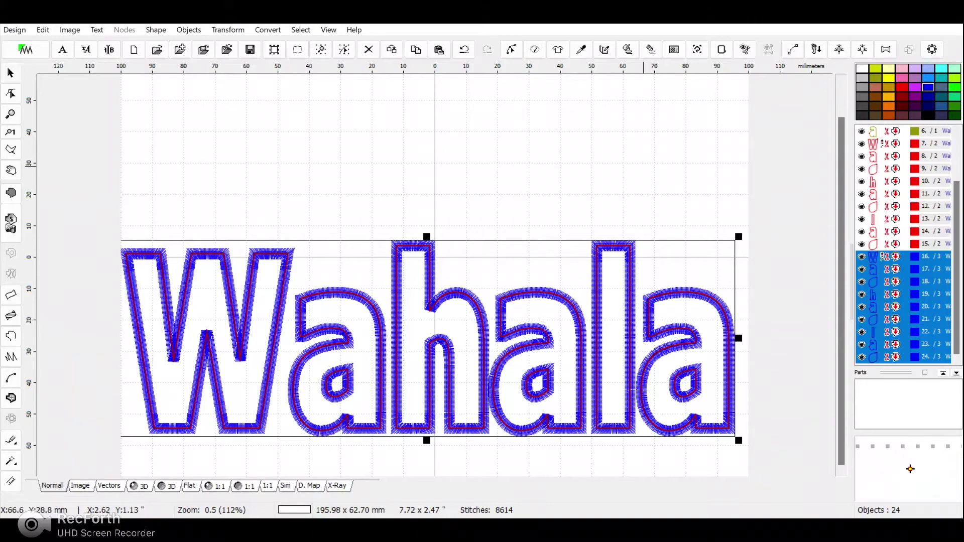
click(642, 166)
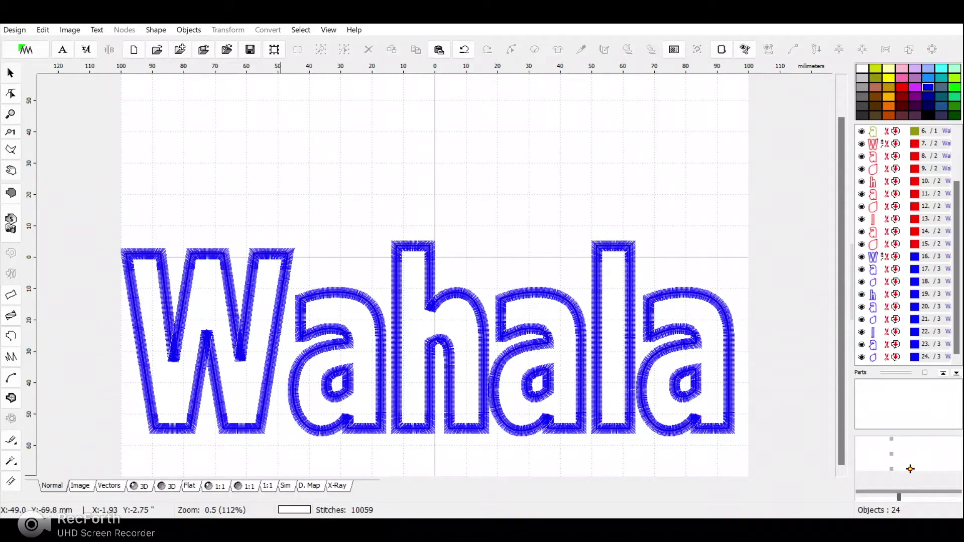
Step: Run the stitching simulation to examine the sewing order of the olive, red and blue layers at increased speeds
click(285, 486)
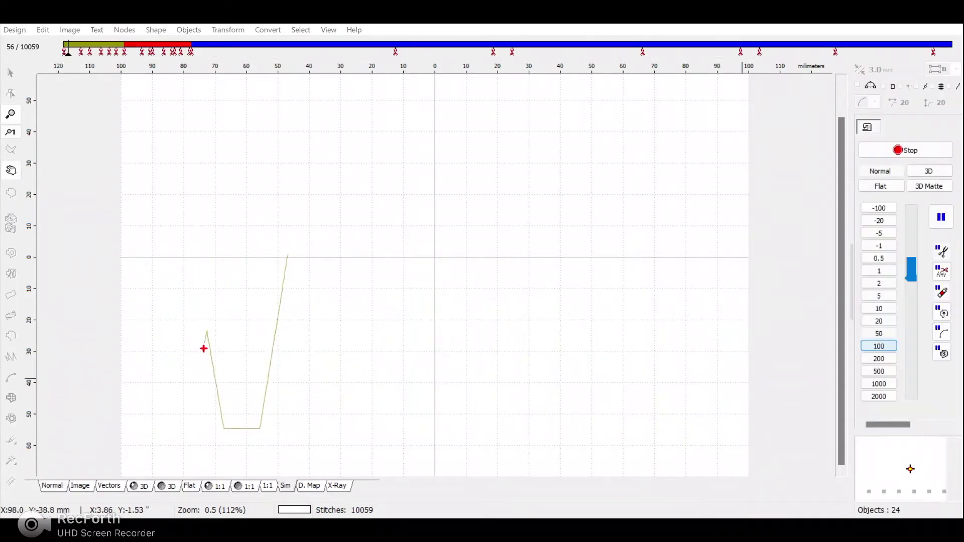
click(877, 359)
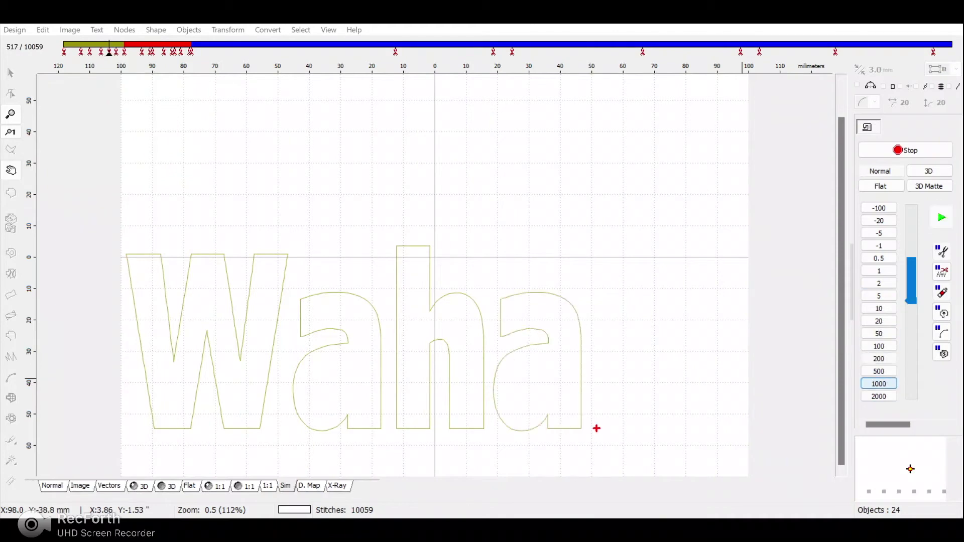
click(878, 384)
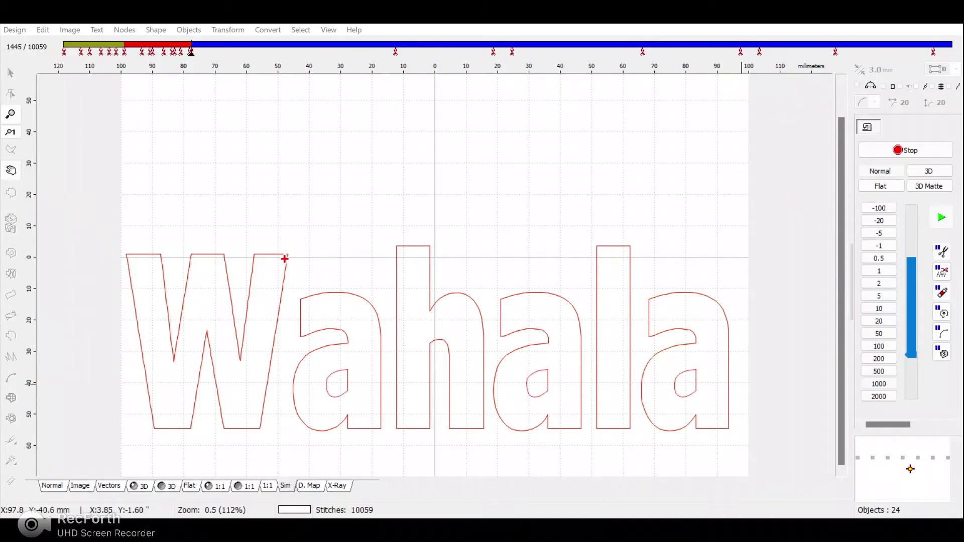
click(941, 217)
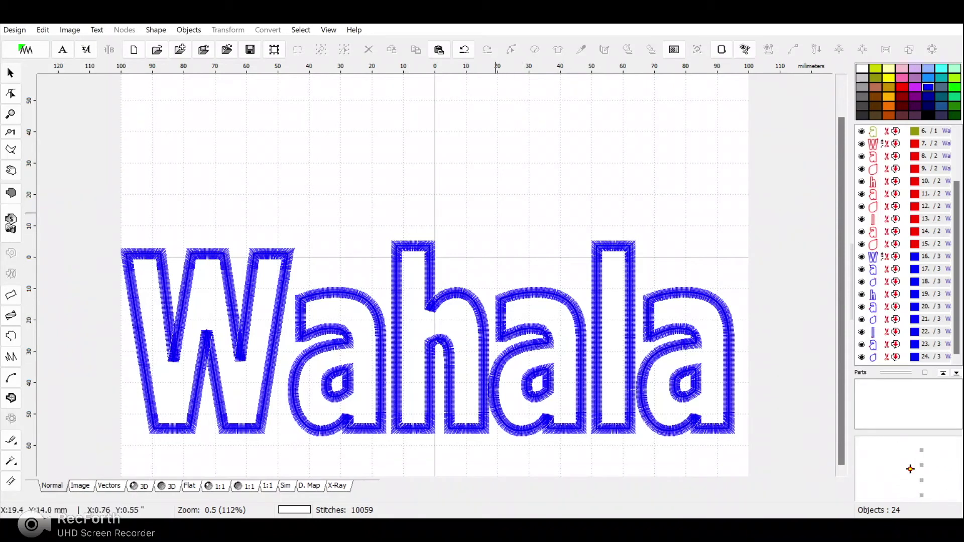
Step: Nudge the last three letters "ala" slightly to the right in all layers to separate them from the h
drag(495, 213, 736, 429)
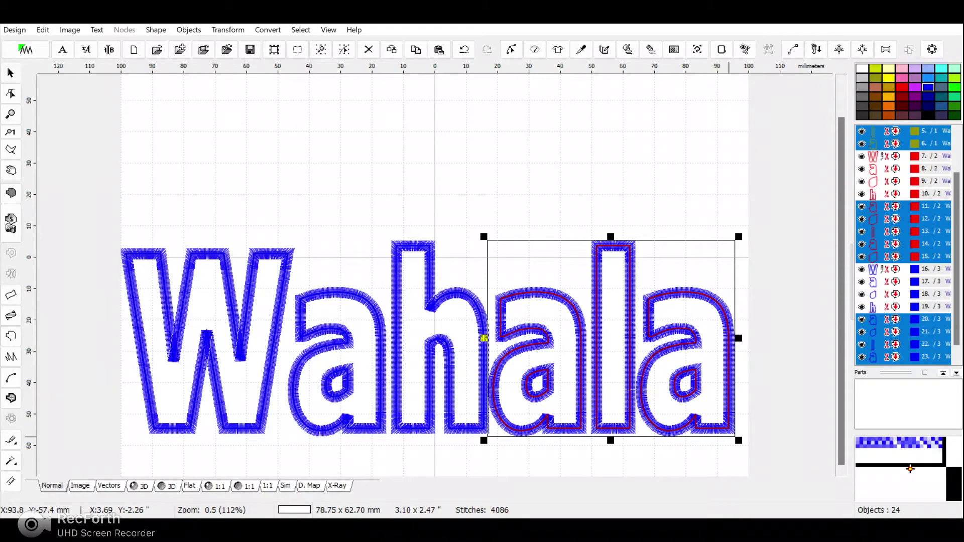
key(Right)
key(Right)
key(Right)
key(Right)
key(Right)
key(Right)
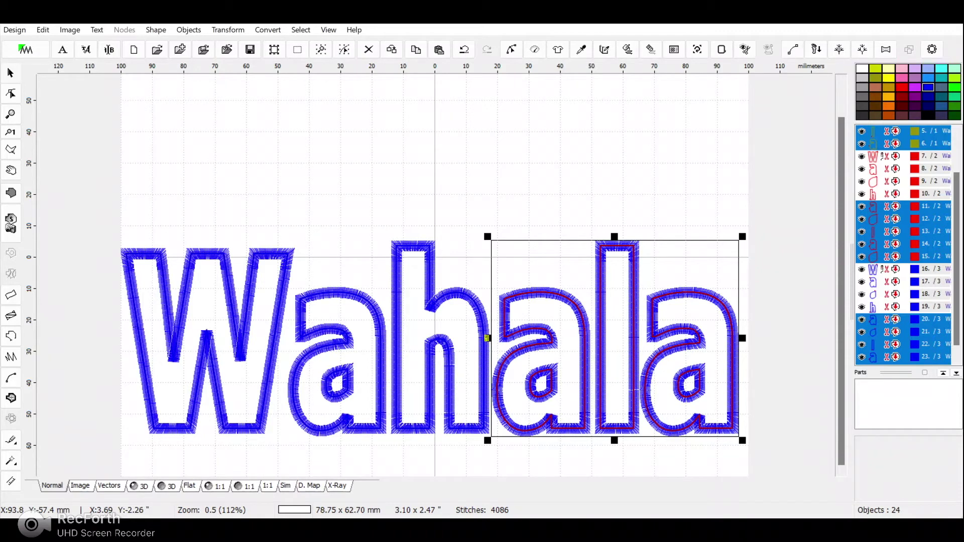
key(Right)
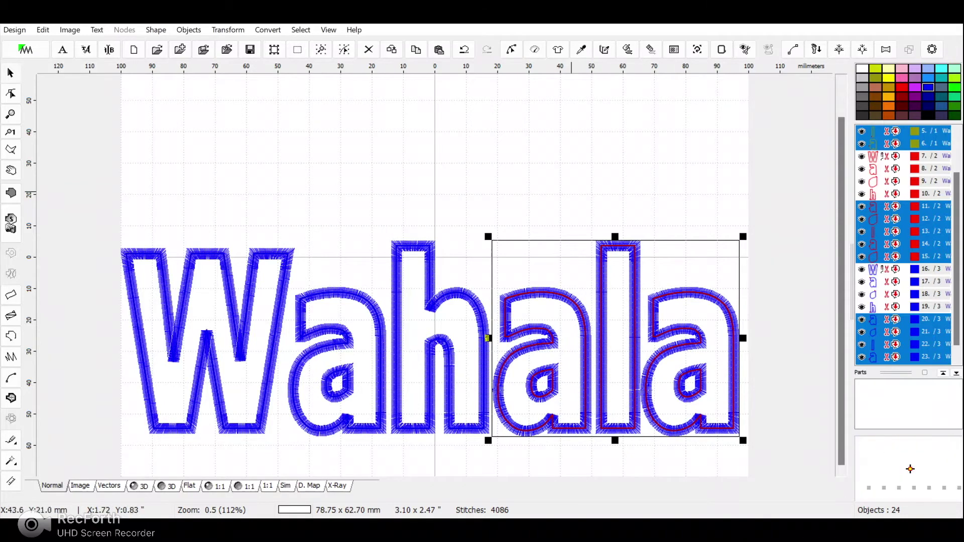
key(Escape)
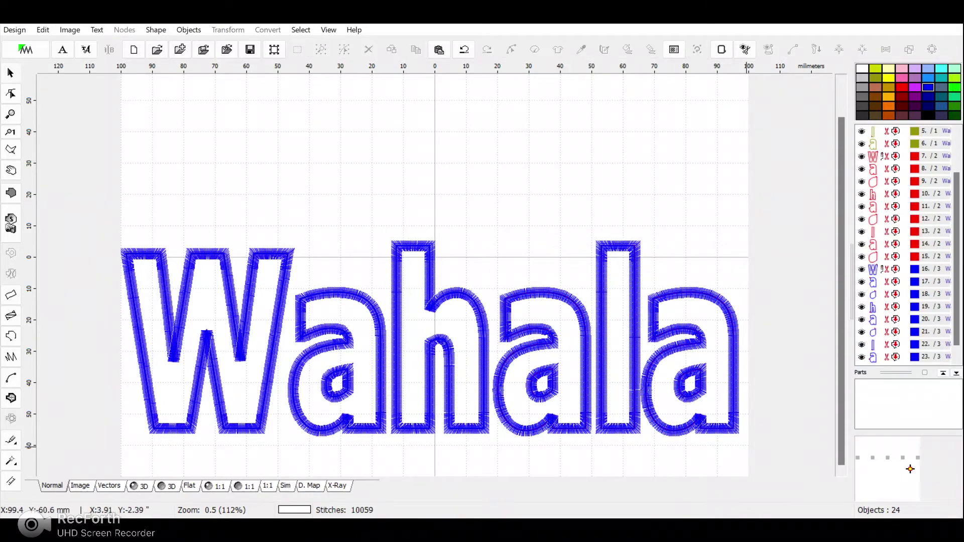
Step: Nudge the final letter a slightly to the right in all layers to clear the l
drag(654, 258, 748, 426)
key(Right)
key(Right)
key(Right)
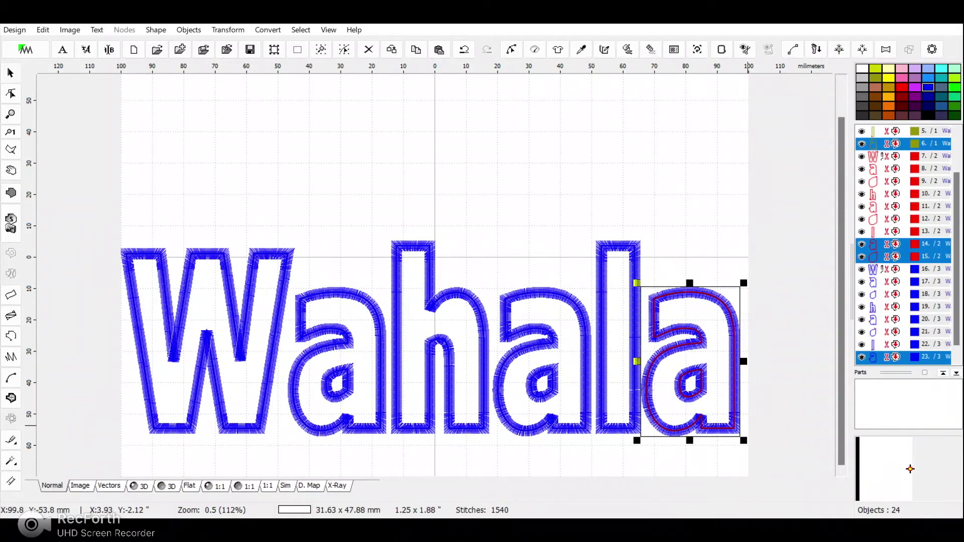
key(Right)
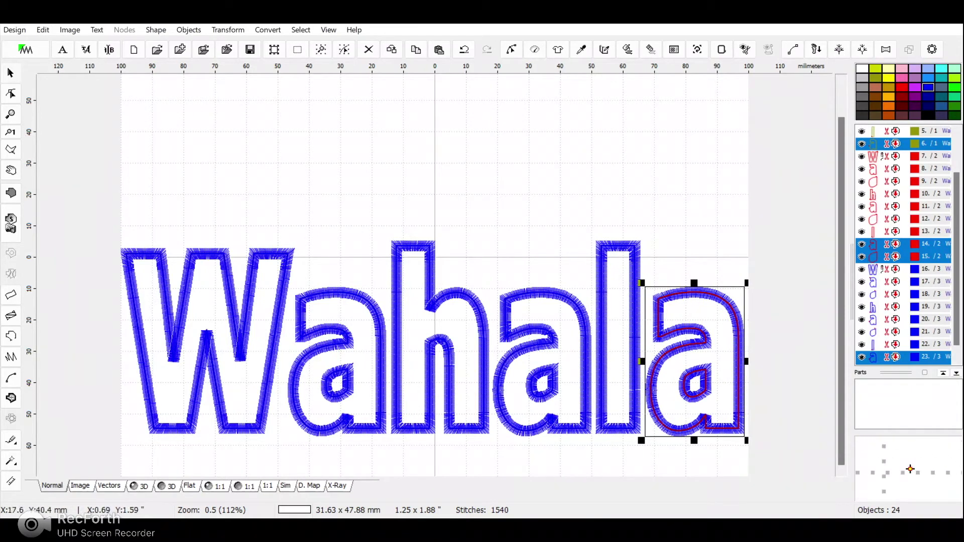
key(Escape)
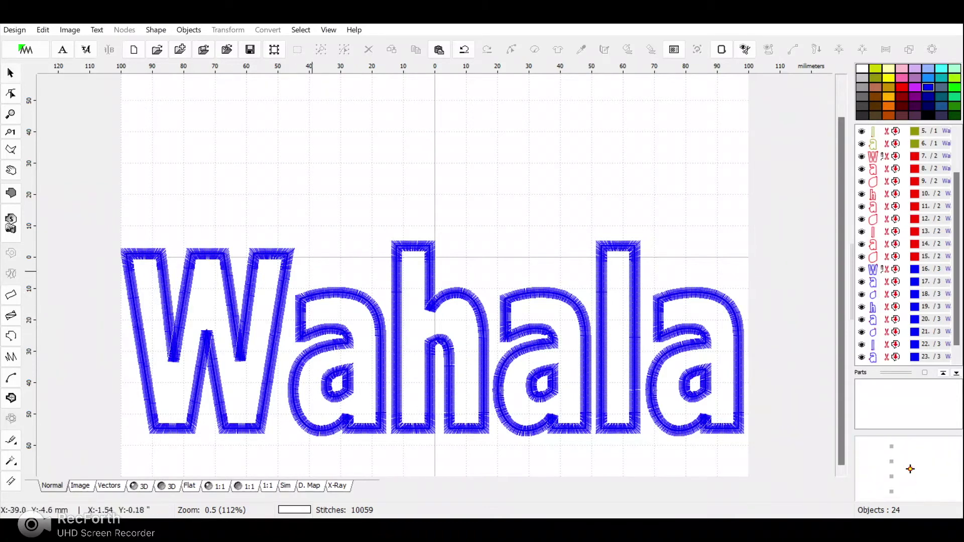
Step: Nudge the letters "ahala" slightly to the left, closer to the W, in all layers
drag(320, 260, 748, 427)
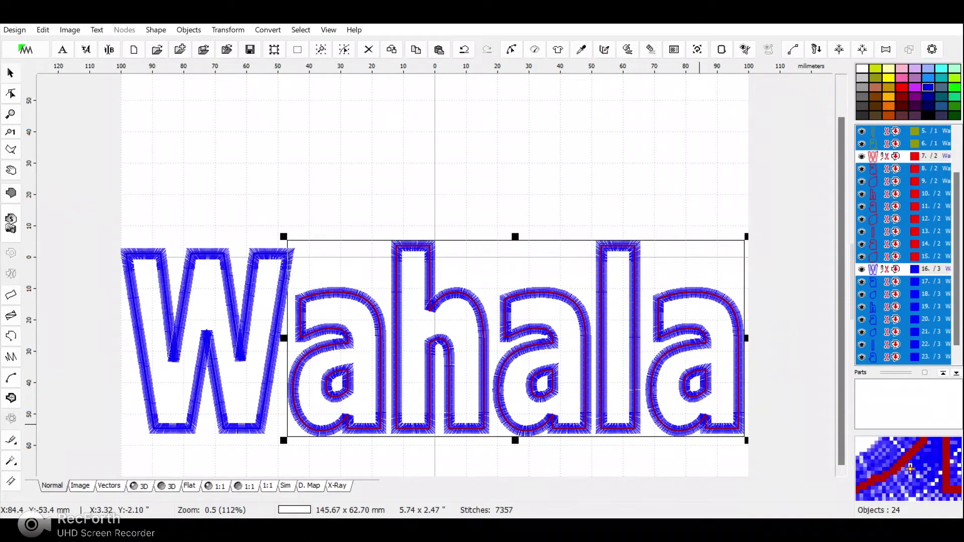
key(Left)
key(Left)
key(Left)
key(Left)
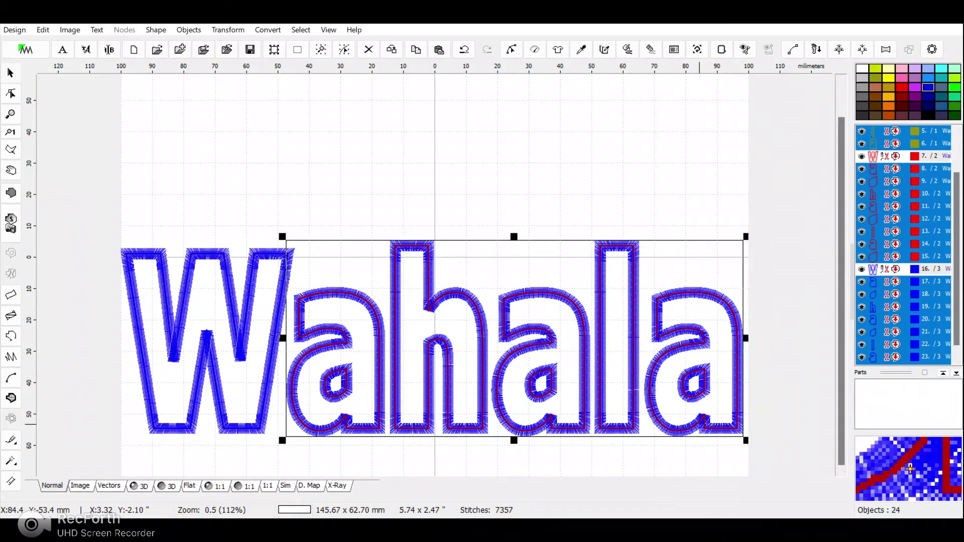
click(131, 198)
Step: Center the complete Wahala lettering horizontally in the hoop with all layers selected
drag(123, 187, 746, 444)
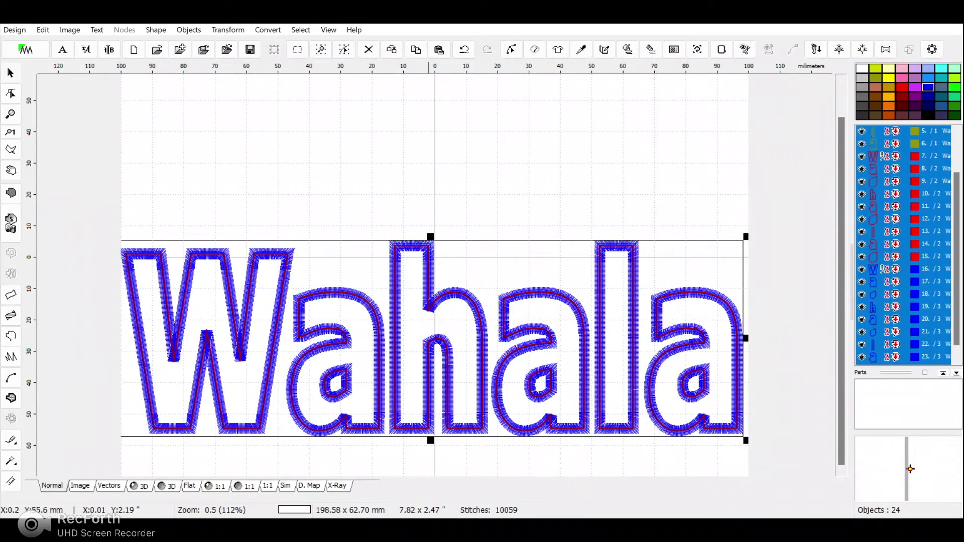
click(228, 30)
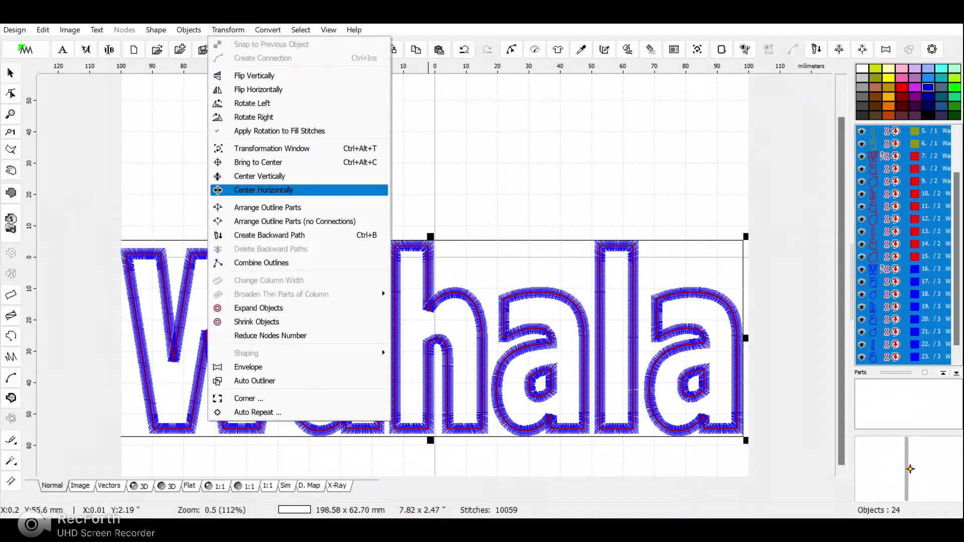
click(217, 190)
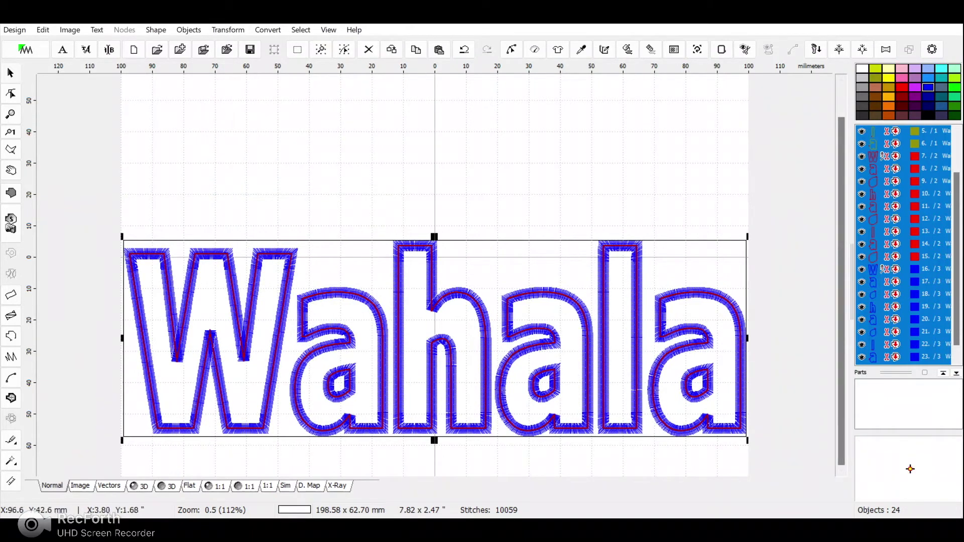
click(708, 148)
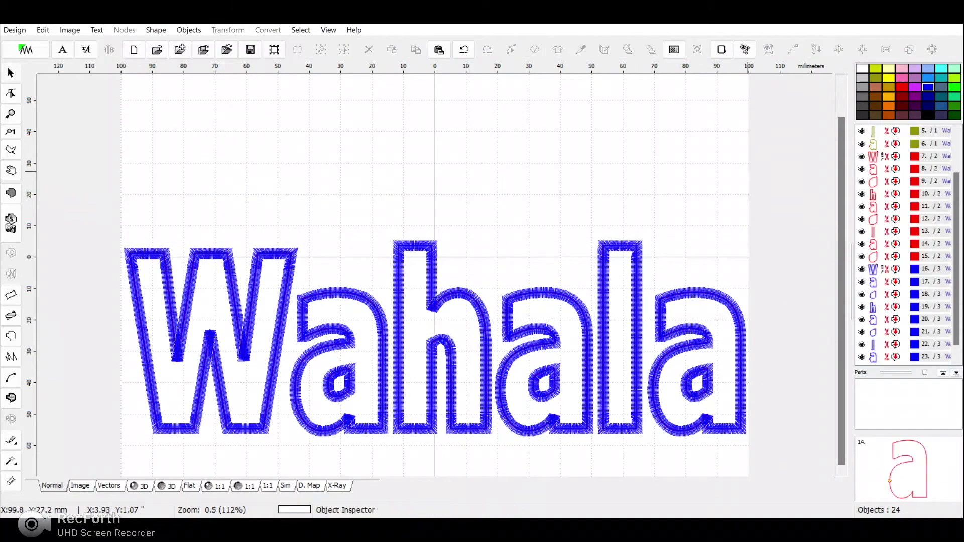
Step: Combine the six olive green outlines into one object using Group 1
scroll(904, 243, up, 2)
click(929, 131)
shift+click(928, 194)
right_click(929, 194)
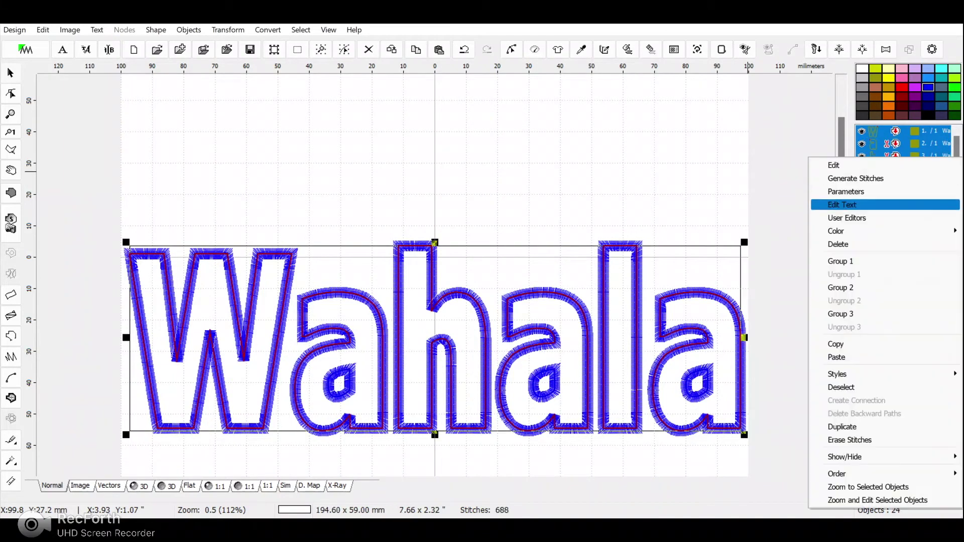
click(883, 260)
Step: Combine all of the red outlines, including the inner counters, into one object using Group 2
click(929, 144)
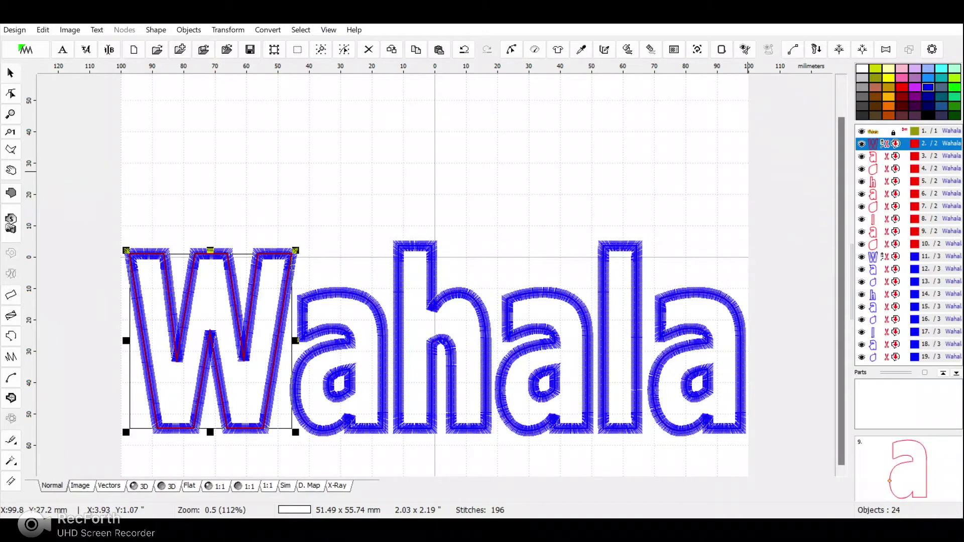
shift+click(928, 244)
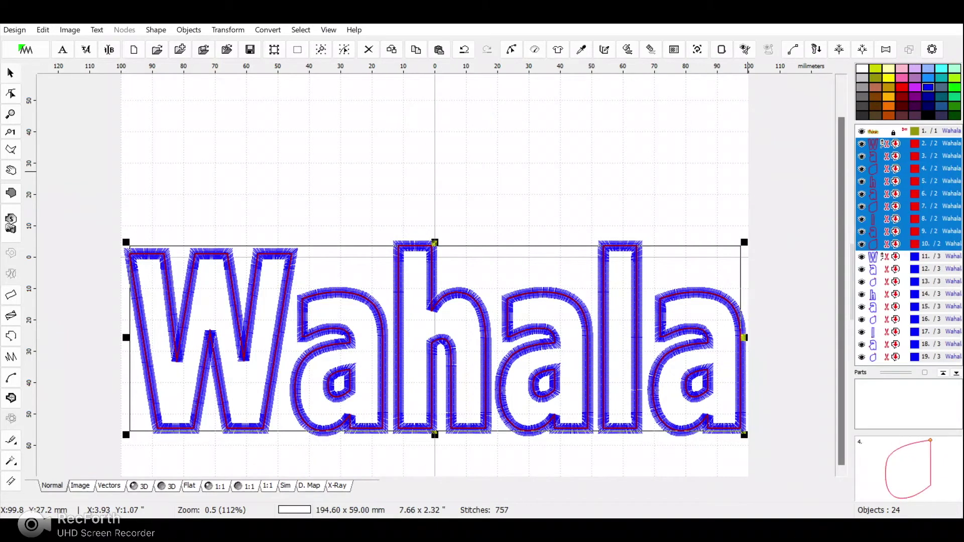
right_click(924, 243)
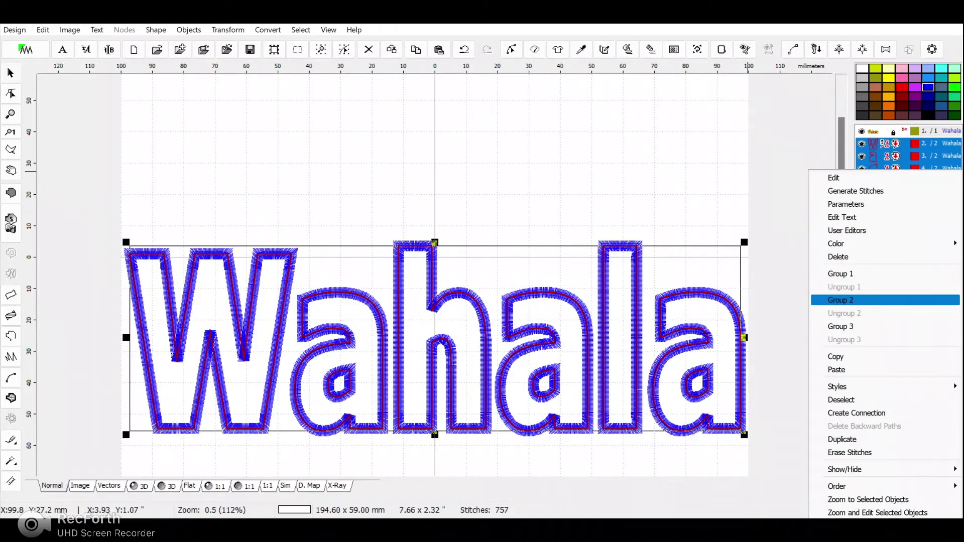
click(840, 300)
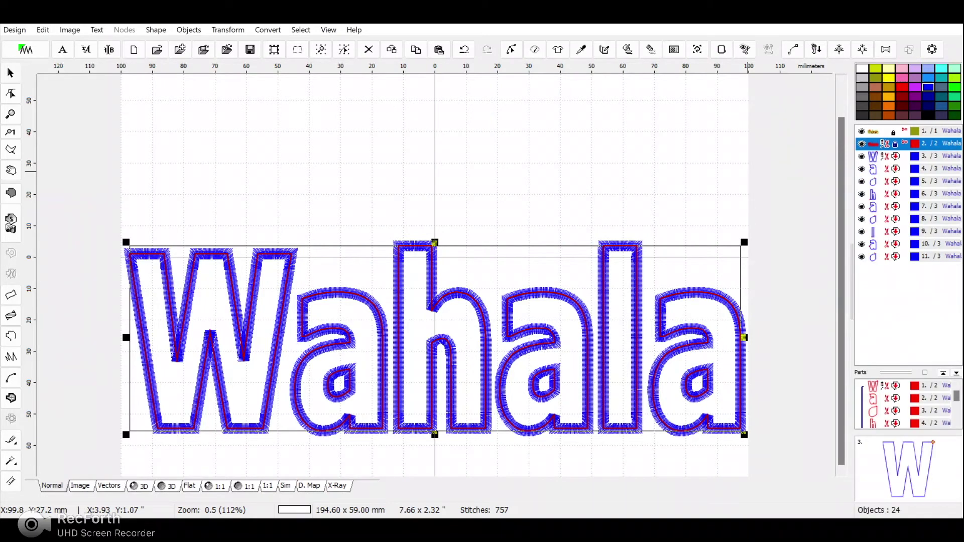
Step: Combine all of the blue outlines, including the inner counters, into one object using Group 3 and check its parts
click(928, 156)
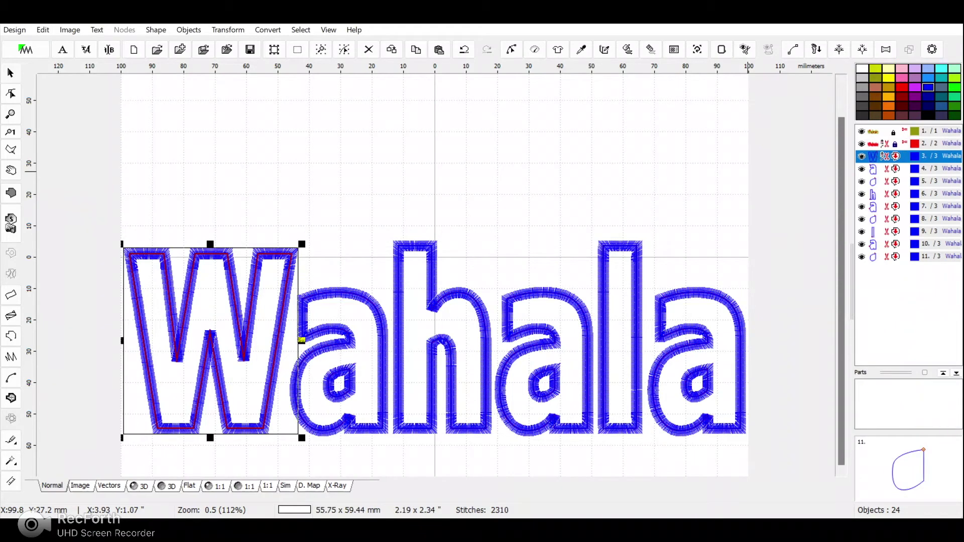
shift+click(929, 256)
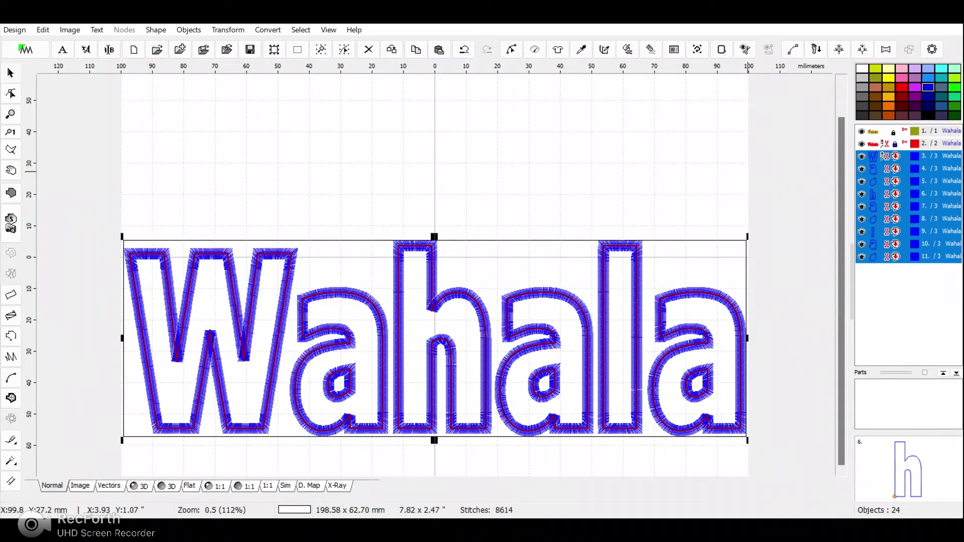
right_click(929, 193)
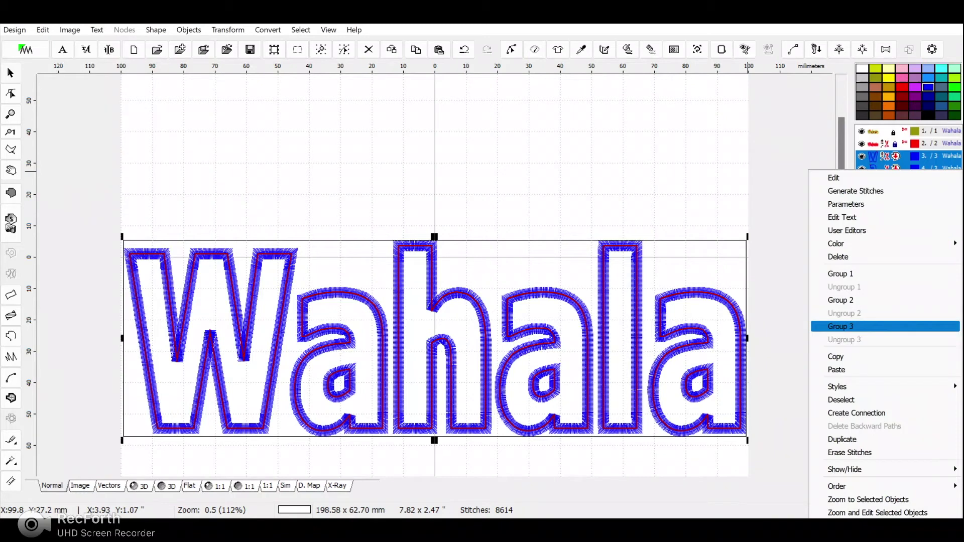
click(840, 326)
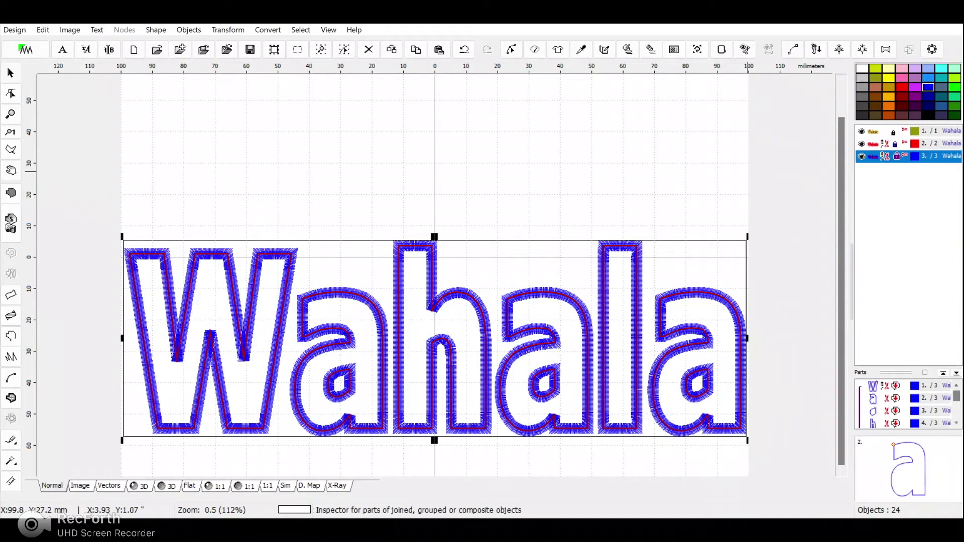
scroll(903, 405, down, 2)
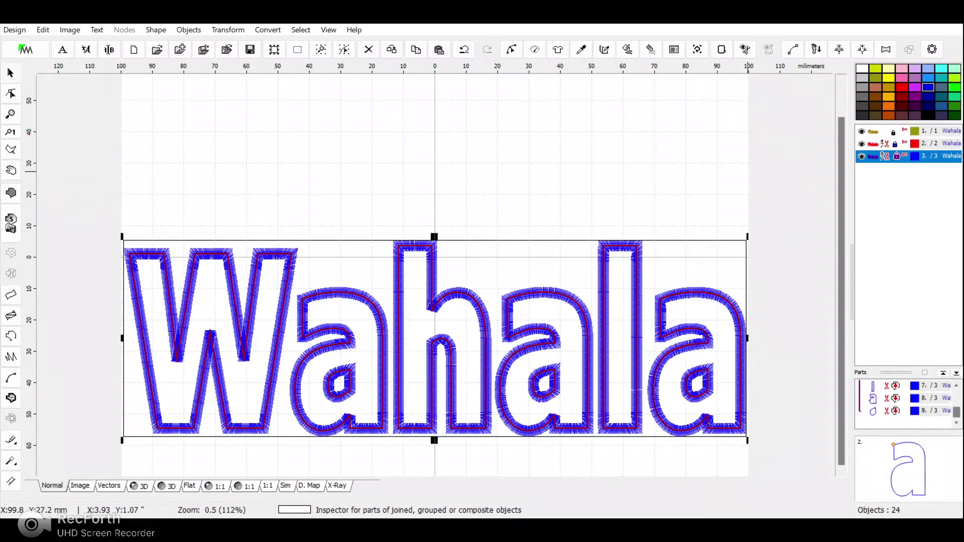
scroll(904, 404, up, 2)
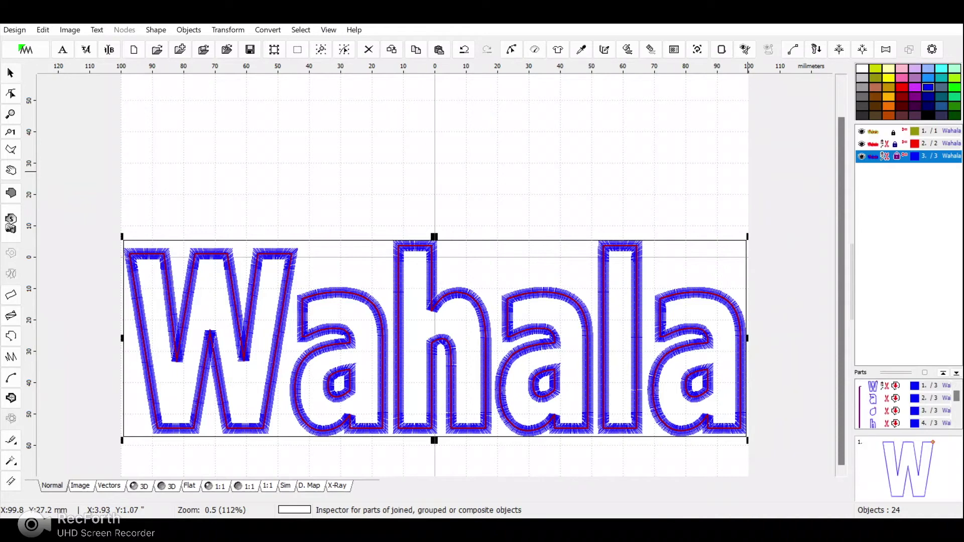
click(923, 386)
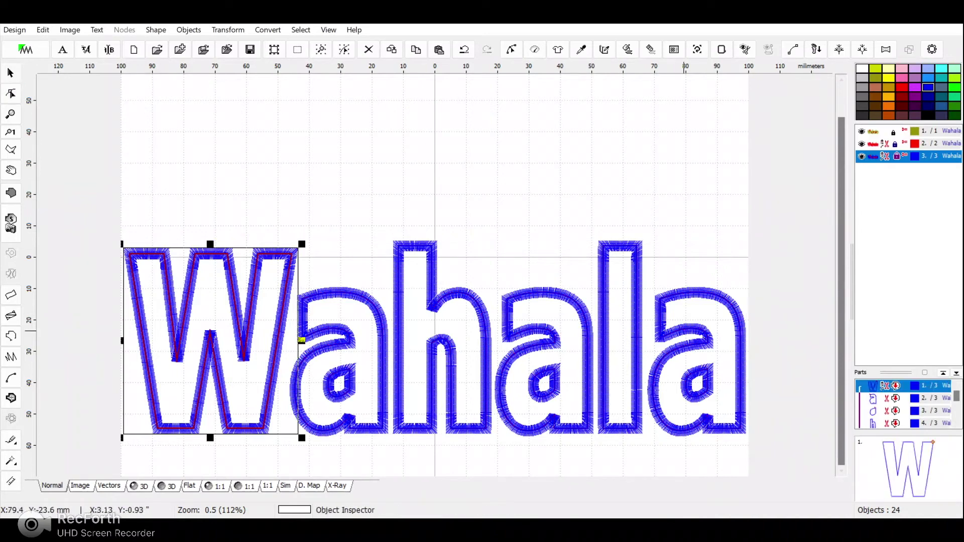
click(670, 149)
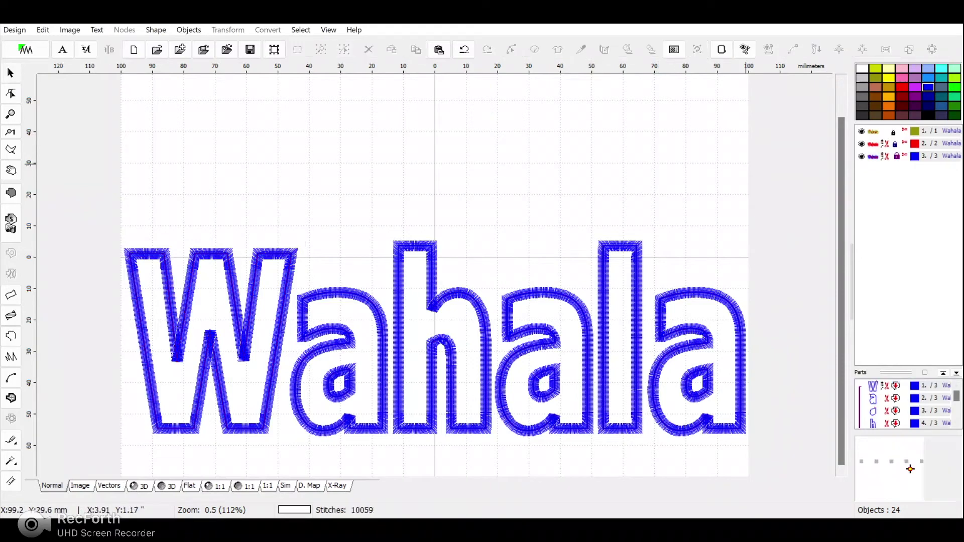
Step: Add the text "NO" in the Moraline Script font in the empty area above Wahala
scroll(434, 301, up, 1)
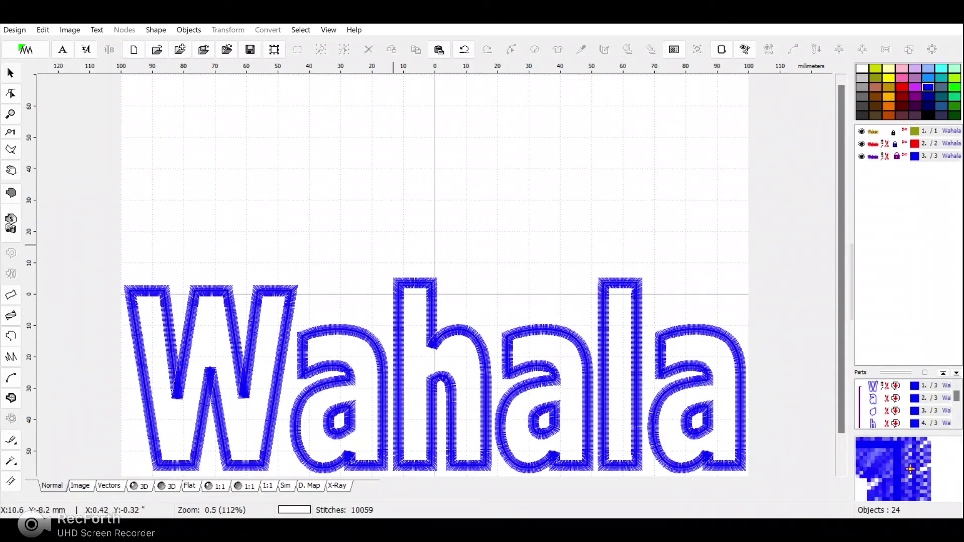
click(62, 49)
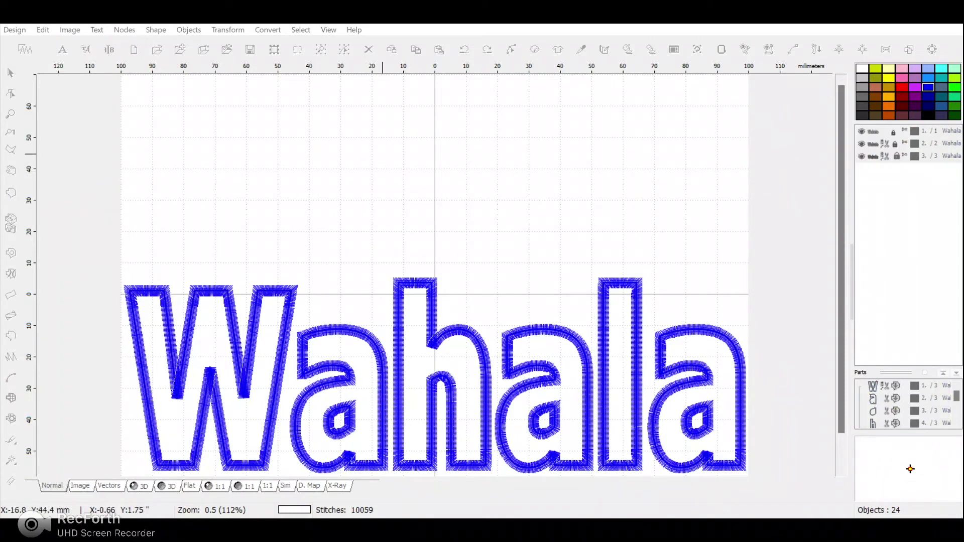
click(382, 154)
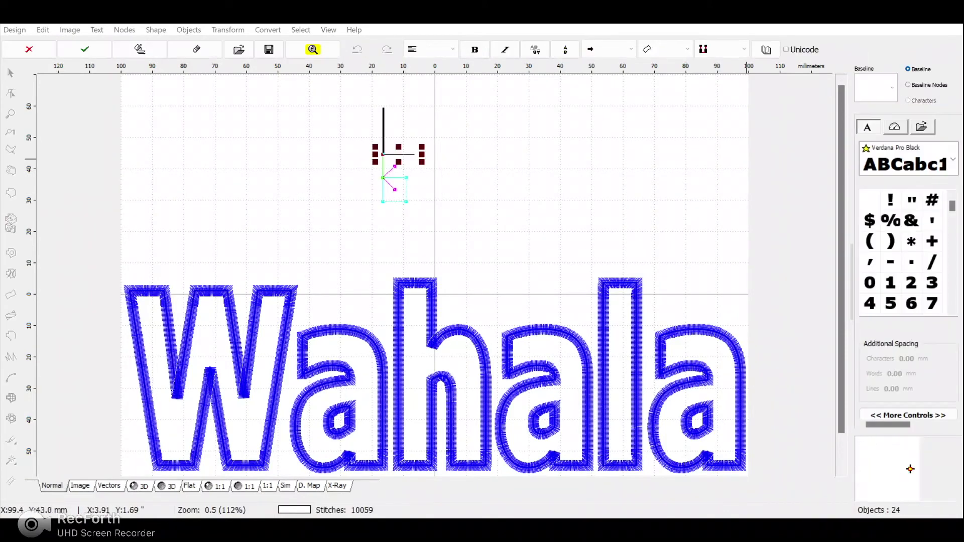
click(952, 158)
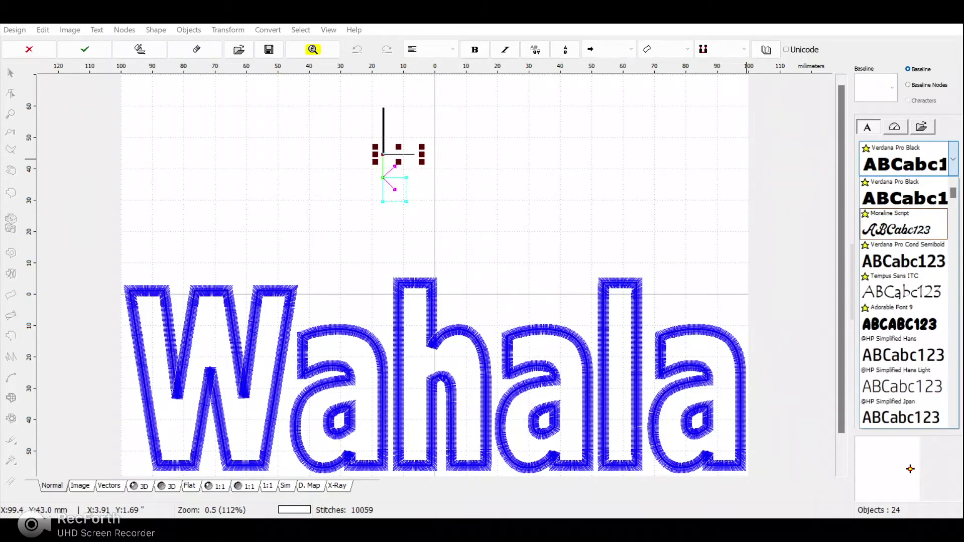
click(903, 224)
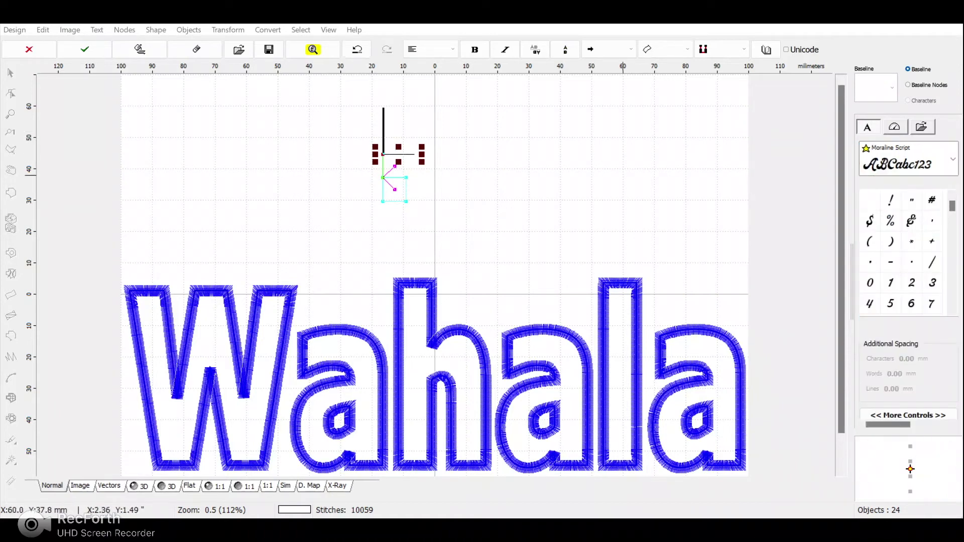
text(NO)
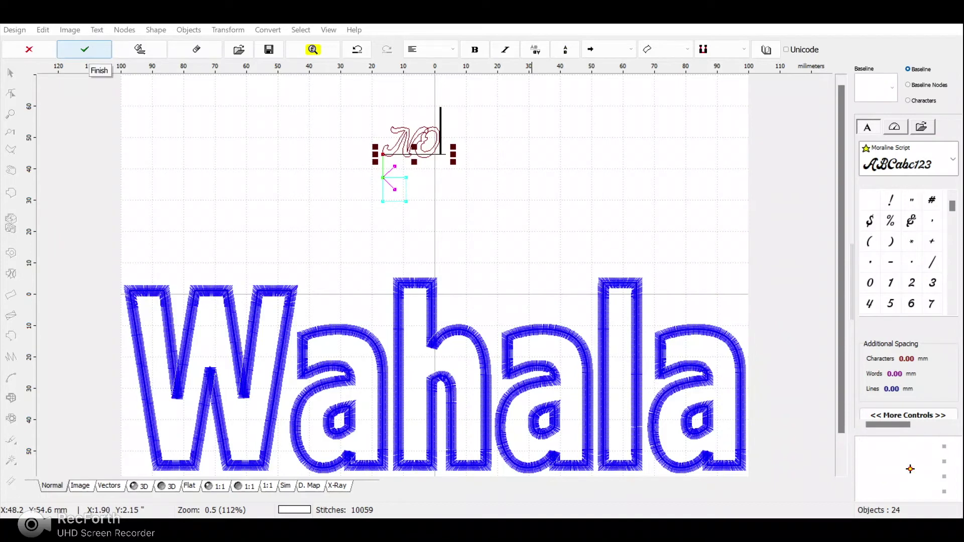
click(85, 54)
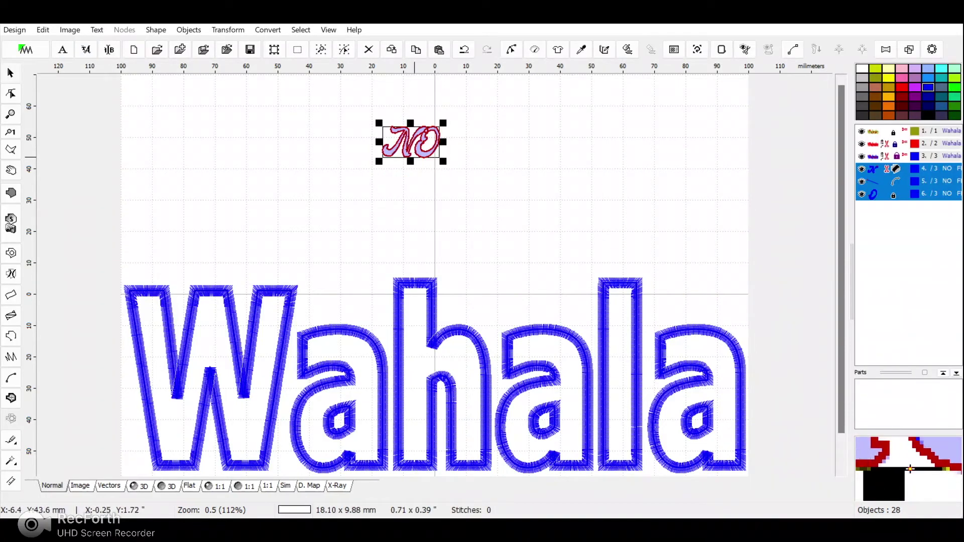
Step: Nudge the letter O of NO to the right until it no longer overlaps the N
scroll(418, 151, up, 1)
scroll(910, 469, up, 1)
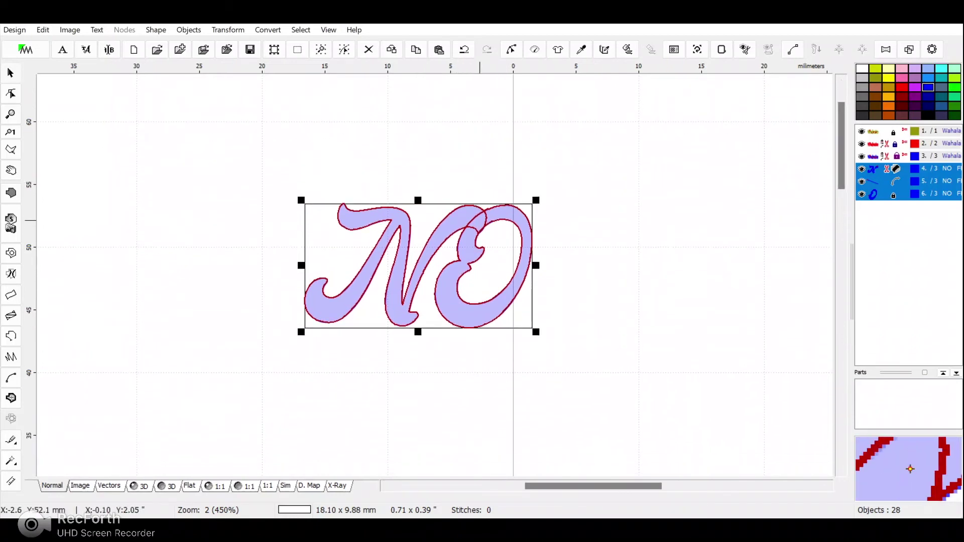
click(525, 335)
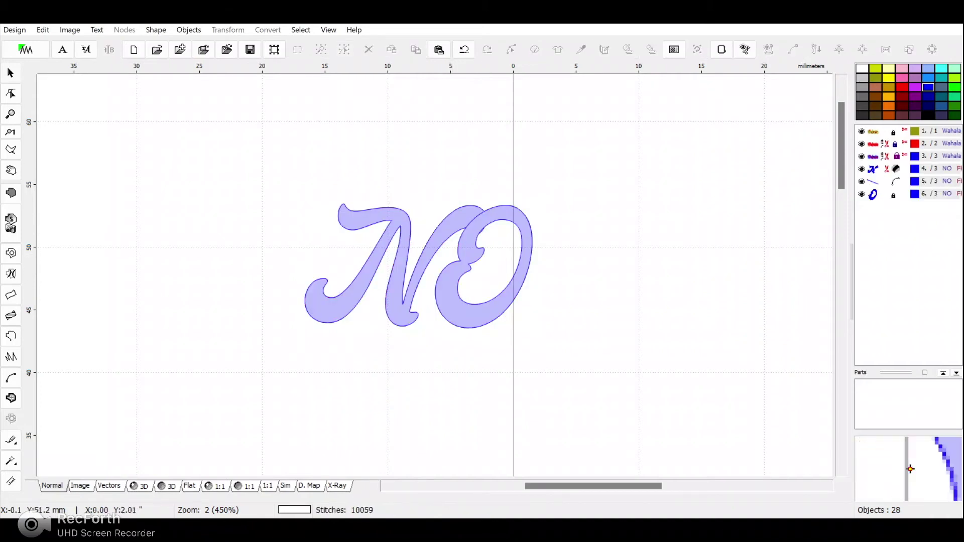
click(516, 214)
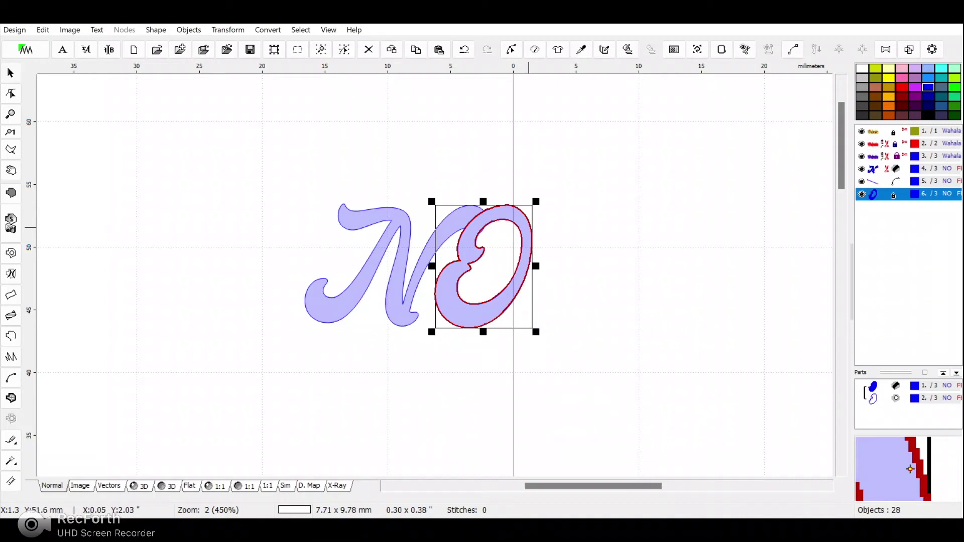
key(Right)
key(Right)
key(Right)
key(Right)
key(Right)
key(Right)
key(Right)
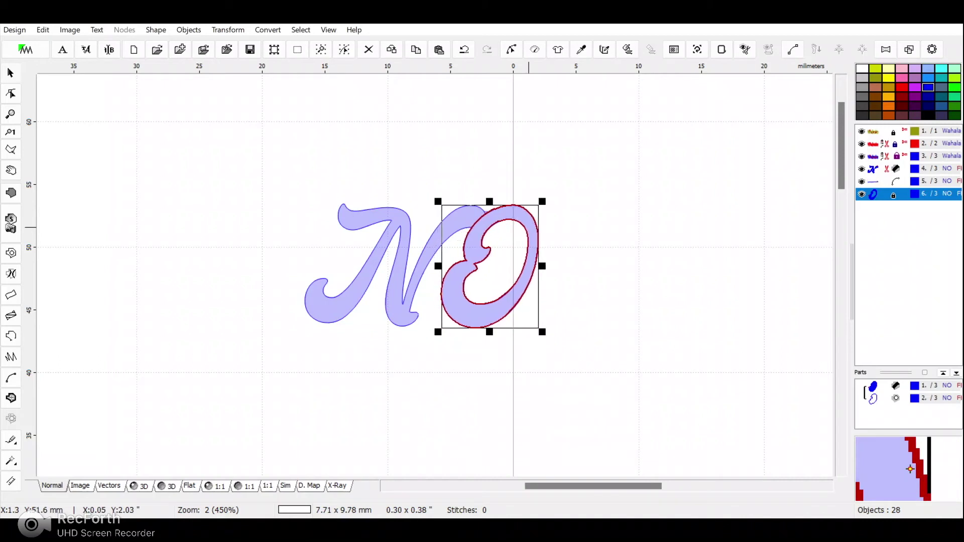
key(Right)
key(Right)
key(Right)
key(Right)
key(Right)
key(Right)
key(Right)
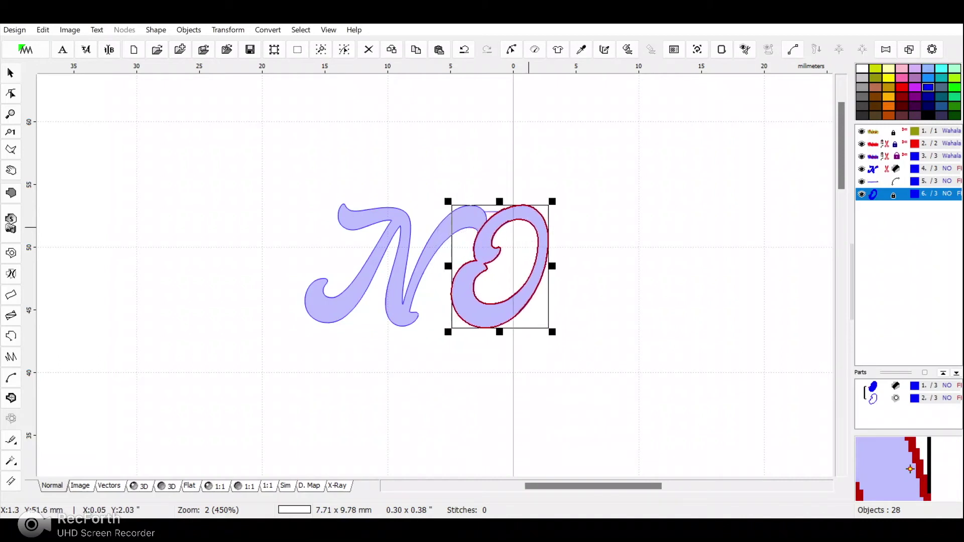
key(Right)
key(Right)
key(Right)
key(Right)
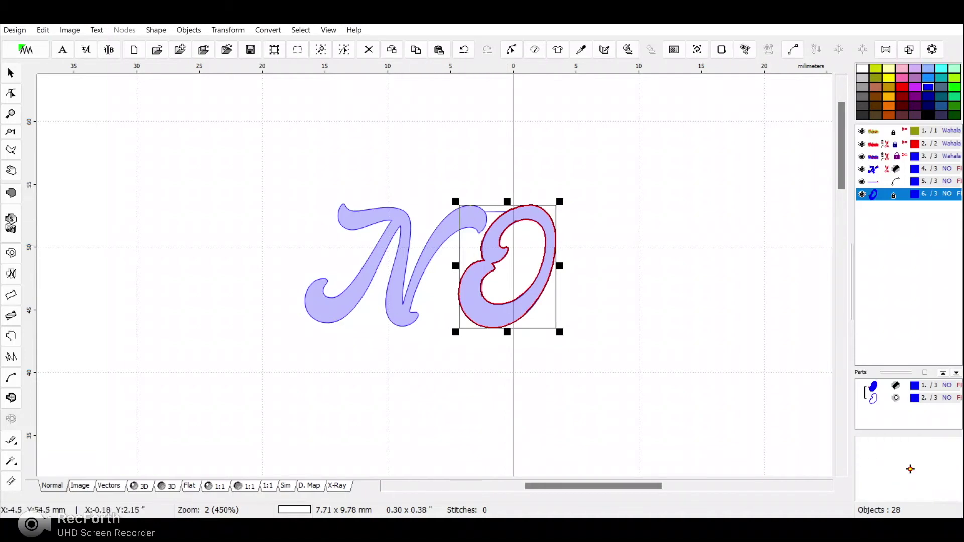
Step: Select the complete NO lettering and scale it down to about 18.4 x 9.1 mm
click(341, 141)
drag(288, 141, 612, 359)
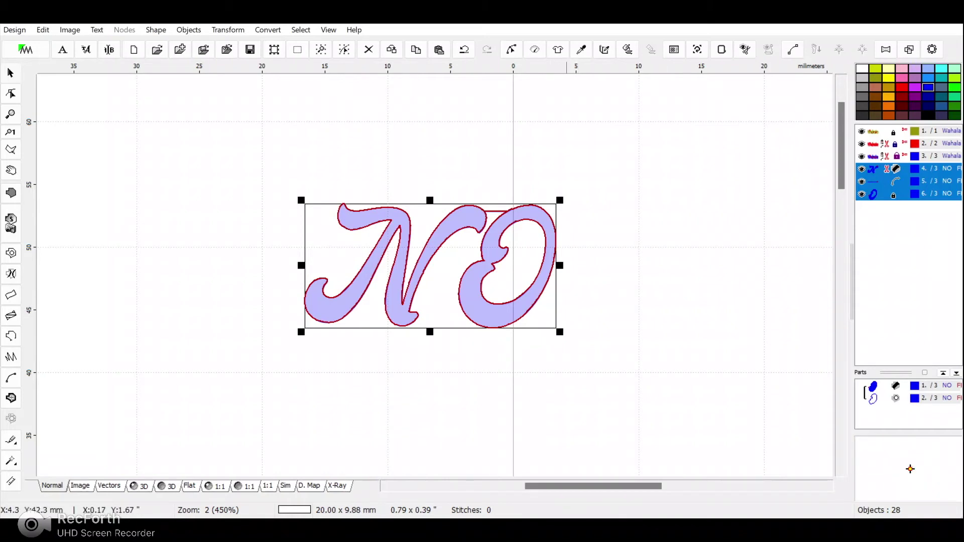
drag(562, 330, 577, 361)
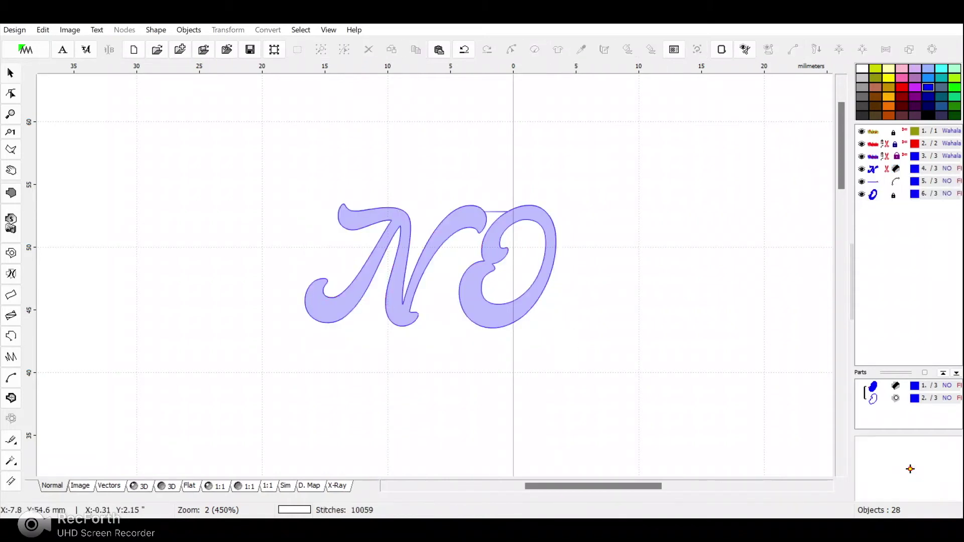
drag(297, 137, 559, 346)
drag(328, 165, 555, 312)
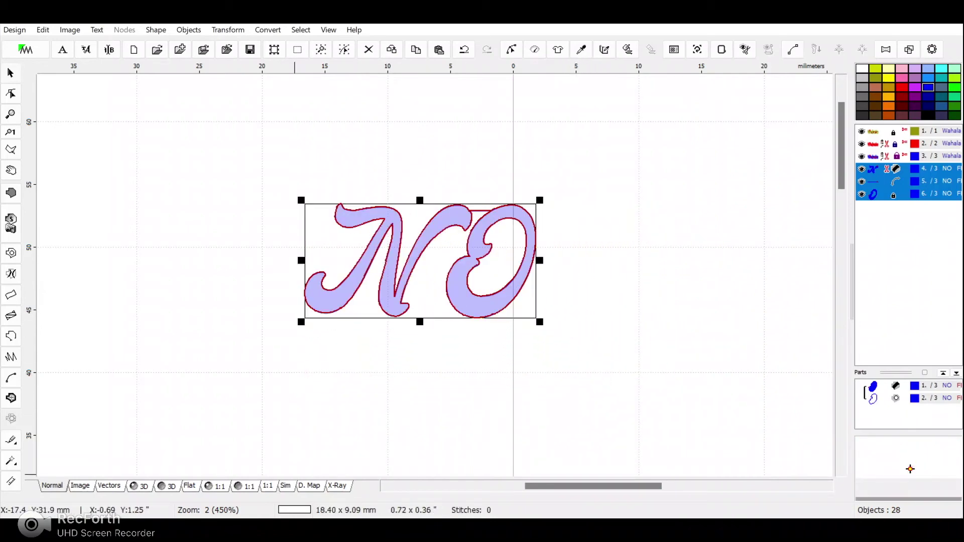
Step: Resize the selected NO lettering to a width of 70 mm without keeping the aspect ratio
key(ctrl+r)
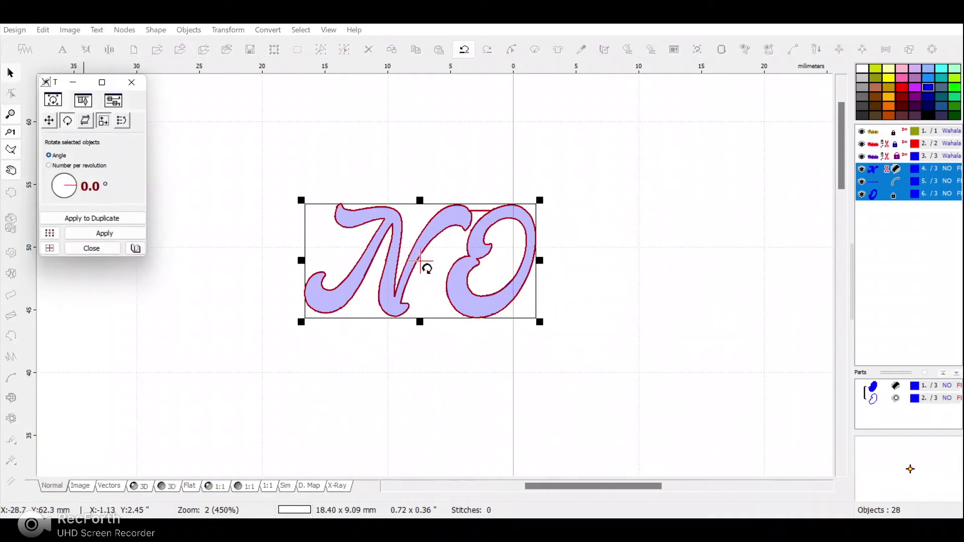
click(103, 120)
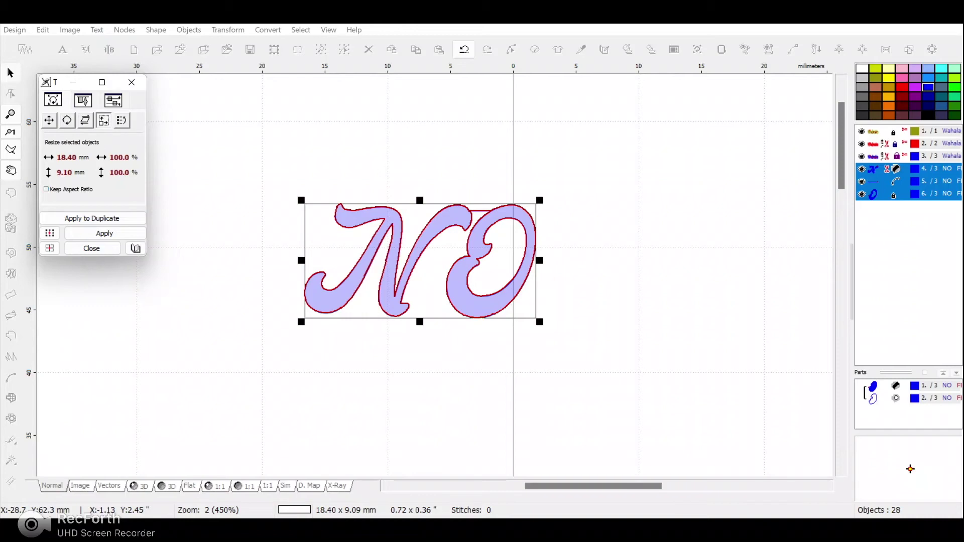
click(66, 157)
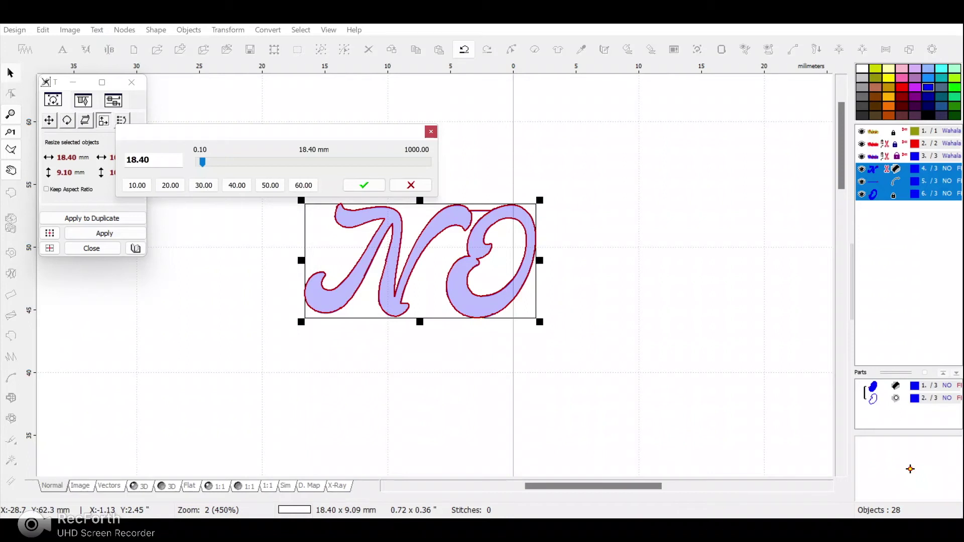
drag(150, 160, 125, 160)
text(70)
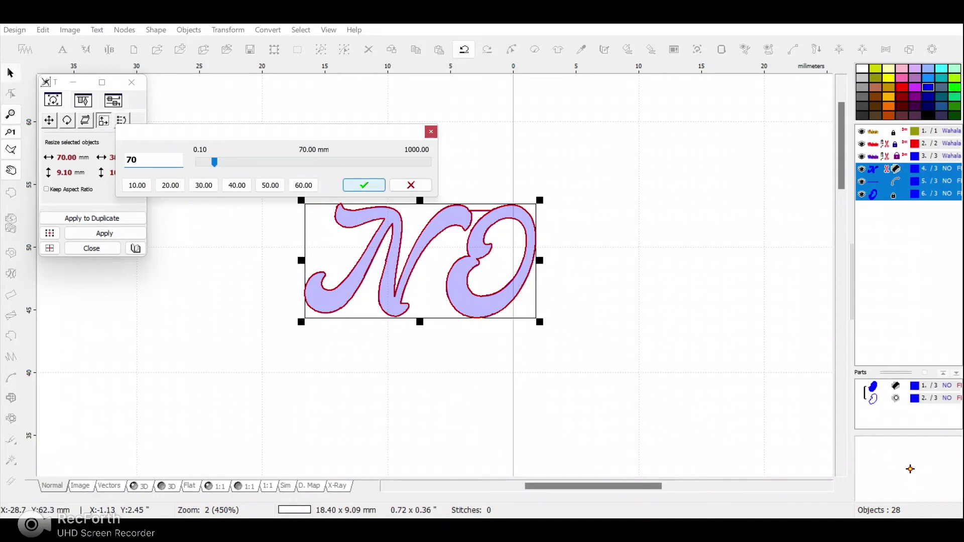
key(Return)
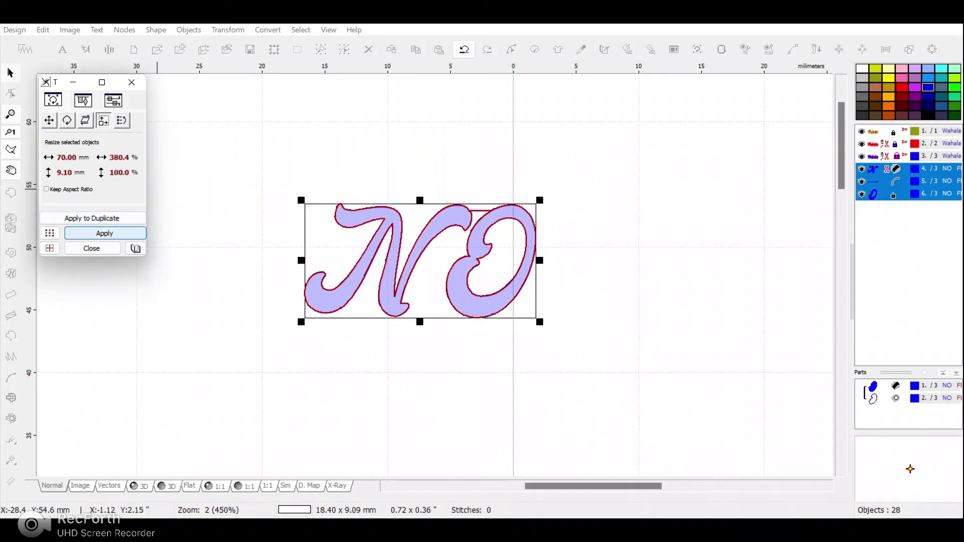
key(Return)
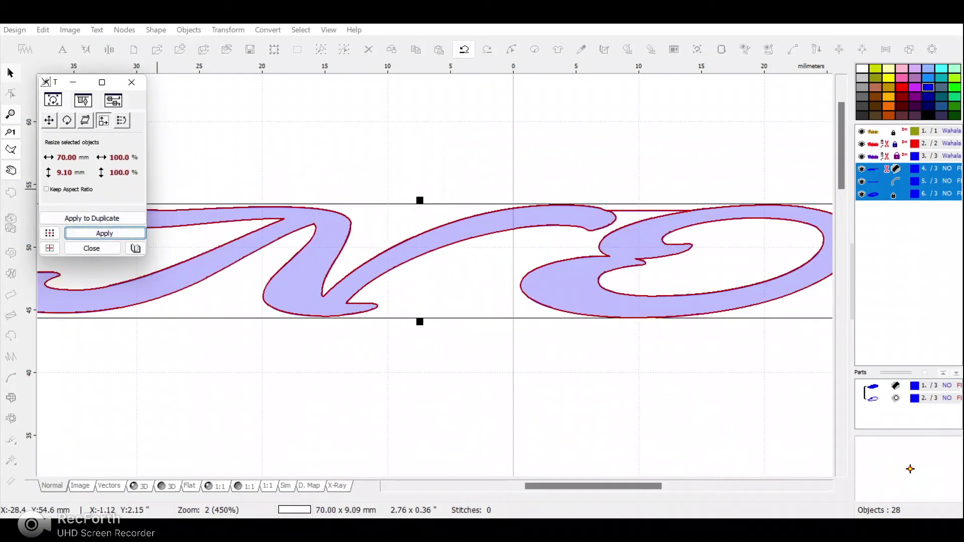
Step: Set the NO lettering's height to 37 mm and move it down to sit roughly centered just above Wahala
click(64, 172)
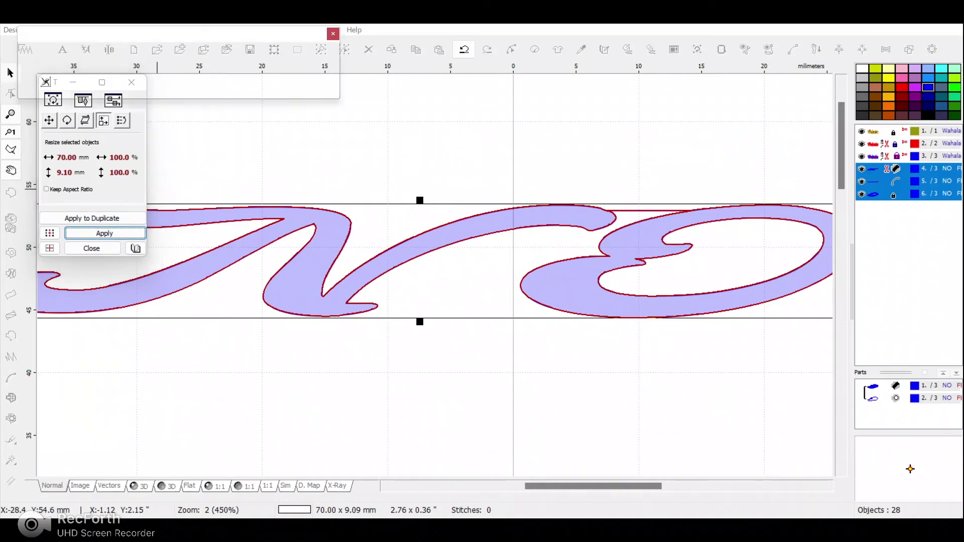
double_click(38, 62)
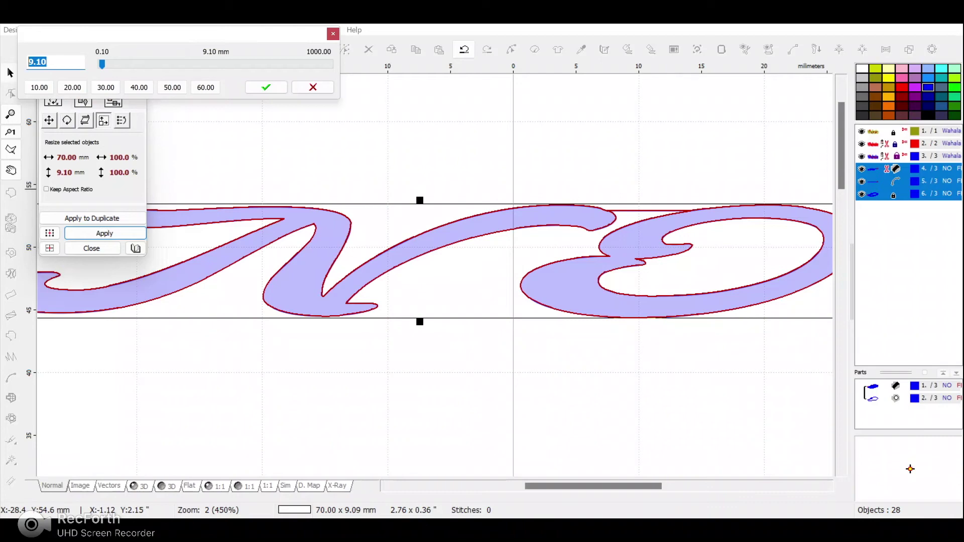
text(37)
click(266, 86)
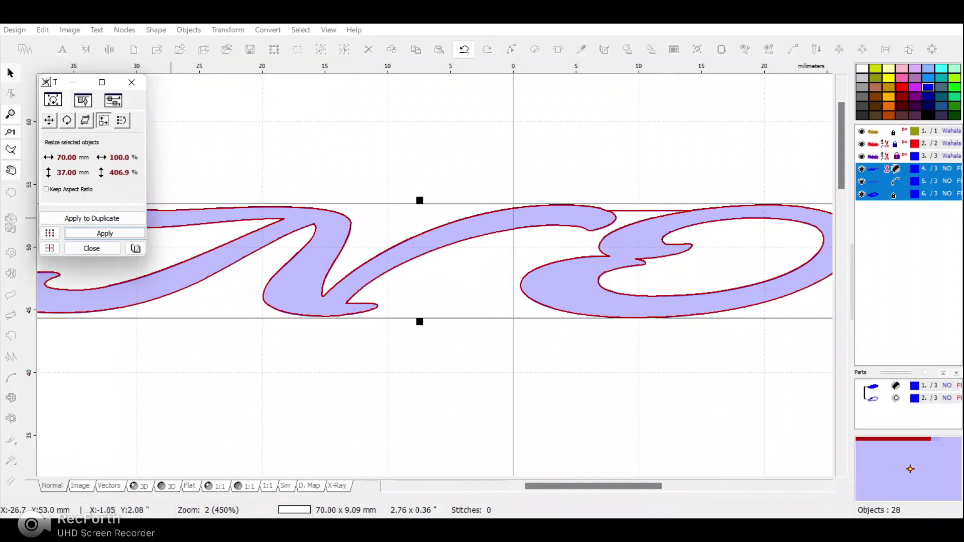
click(104, 233)
click(91, 247)
scroll(437, 234, down, 4)
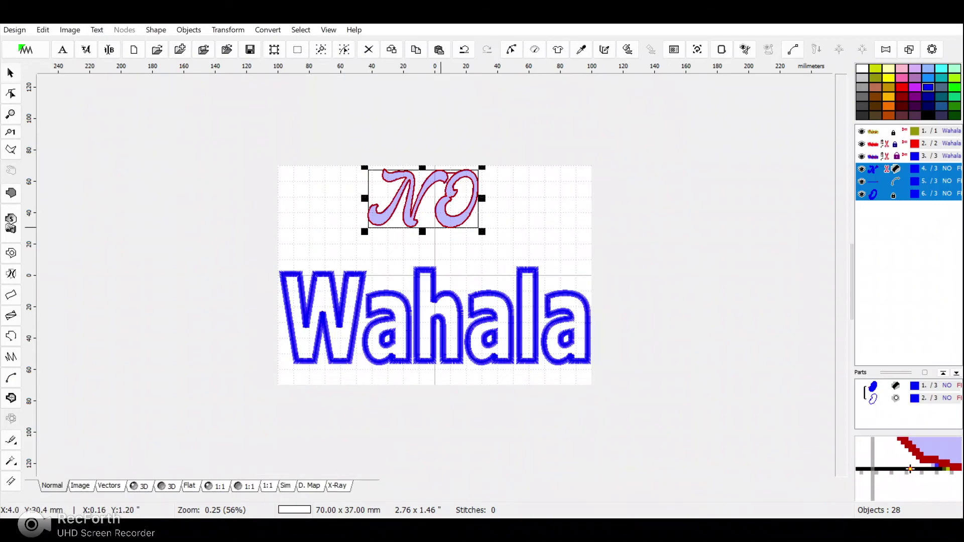
drag(441, 202, 452, 229)
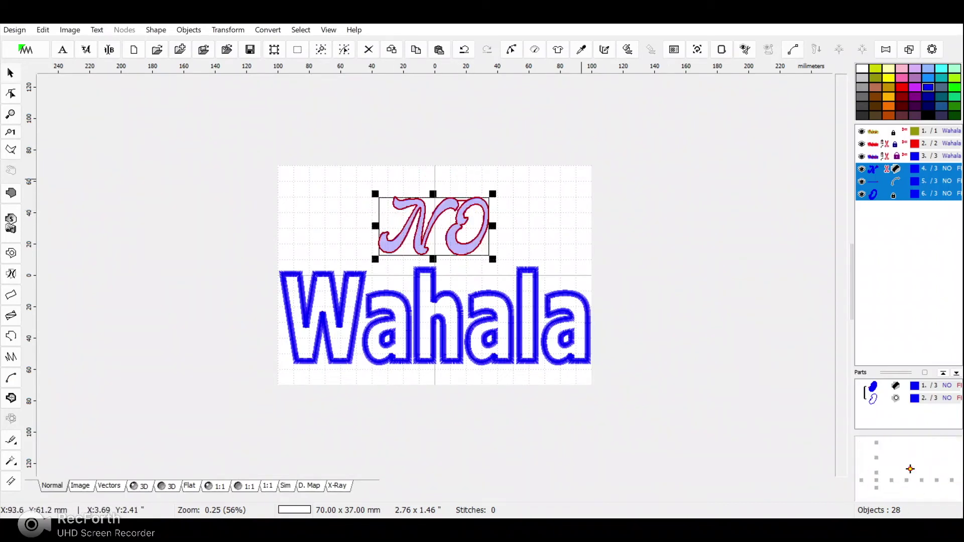
Step: Recolor the selected NO lettering brown and center it horizontally in the hoop
click(874, 97)
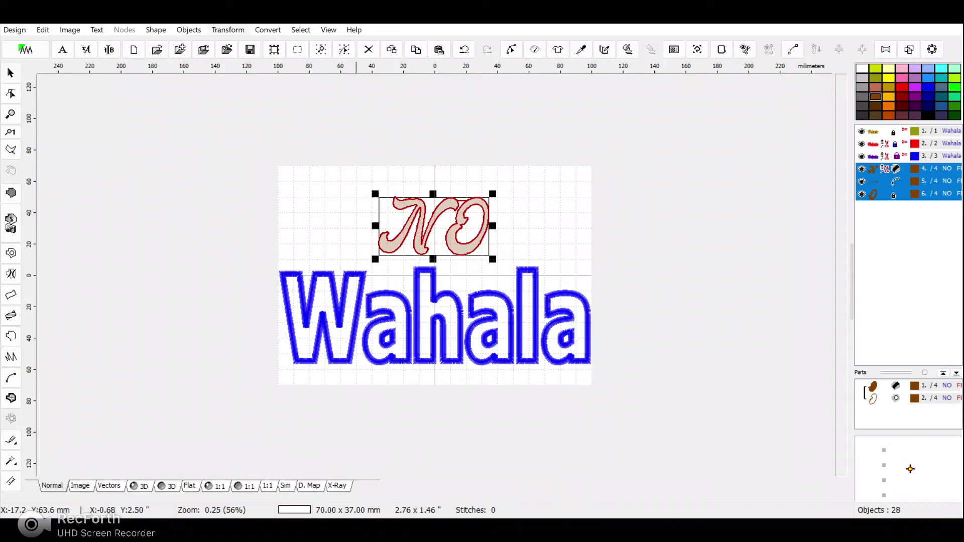
click(228, 30)
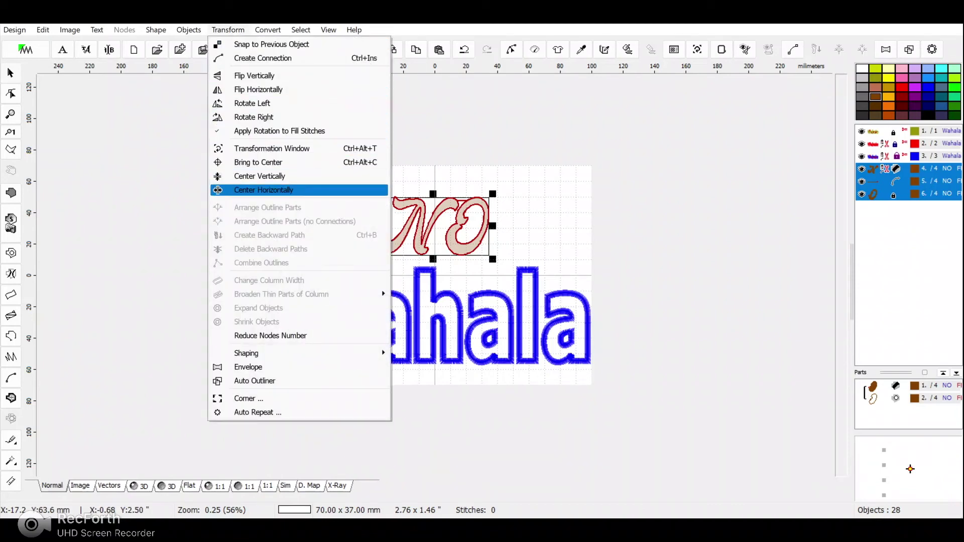
click(217, 190)
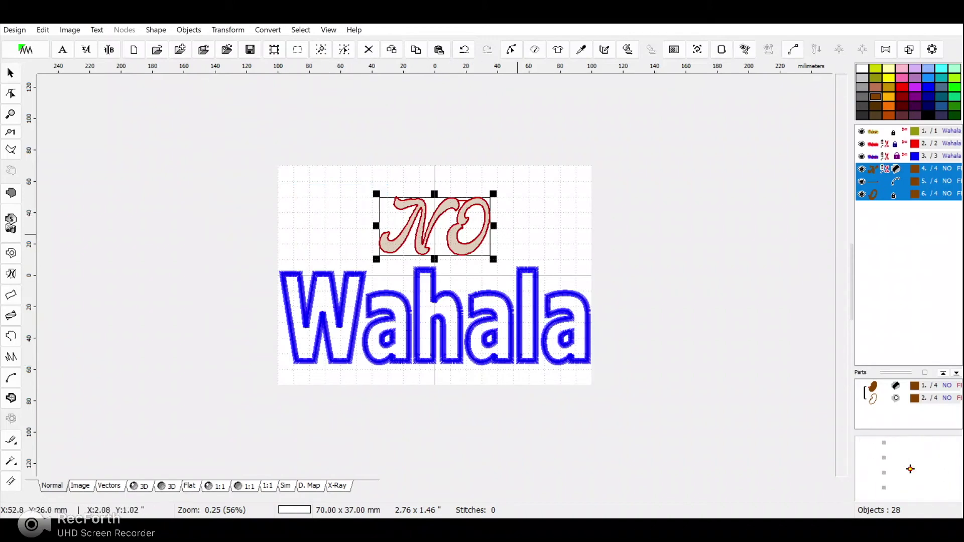
click(529, 229)
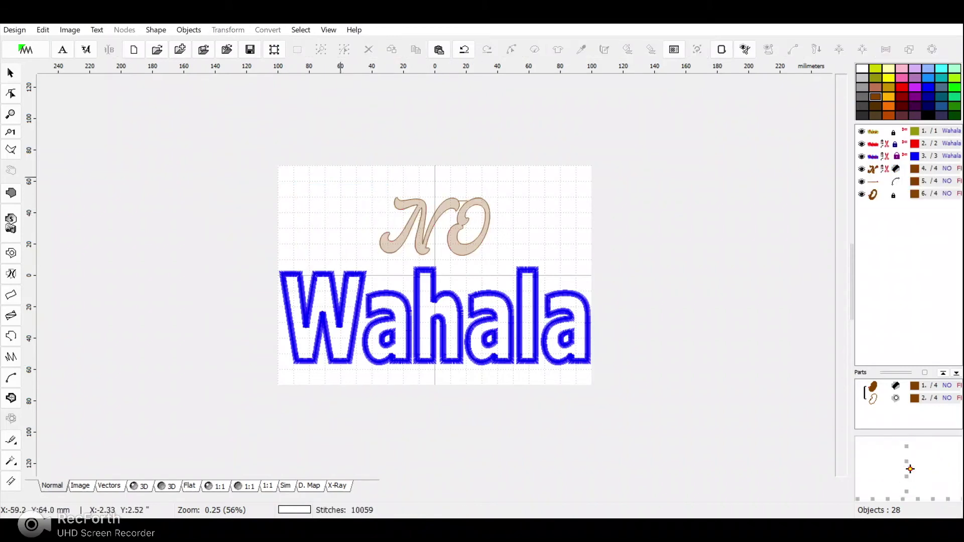
Step: Inspect the complete NO Wahala design in the 3D view and the density map
drag(316, 183, 588, 367)
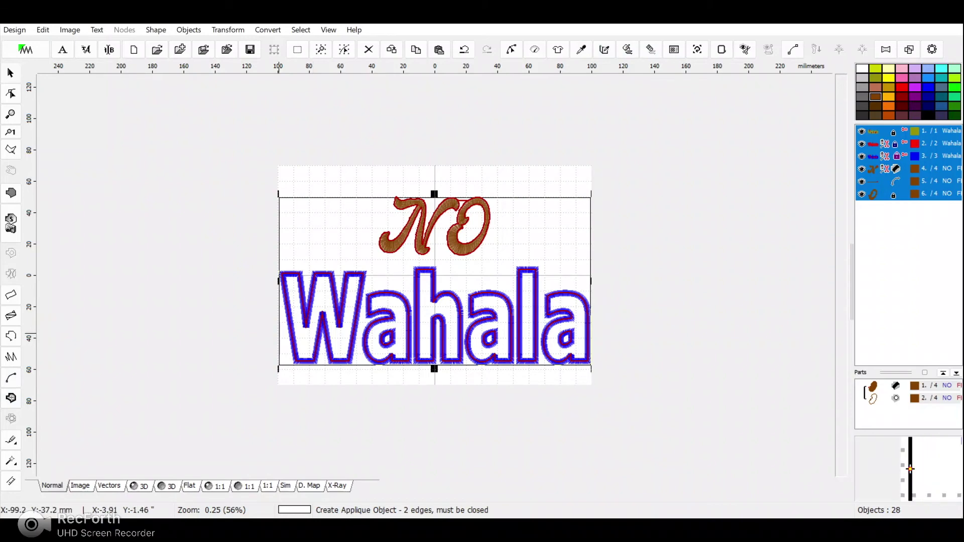
click(140, 486)
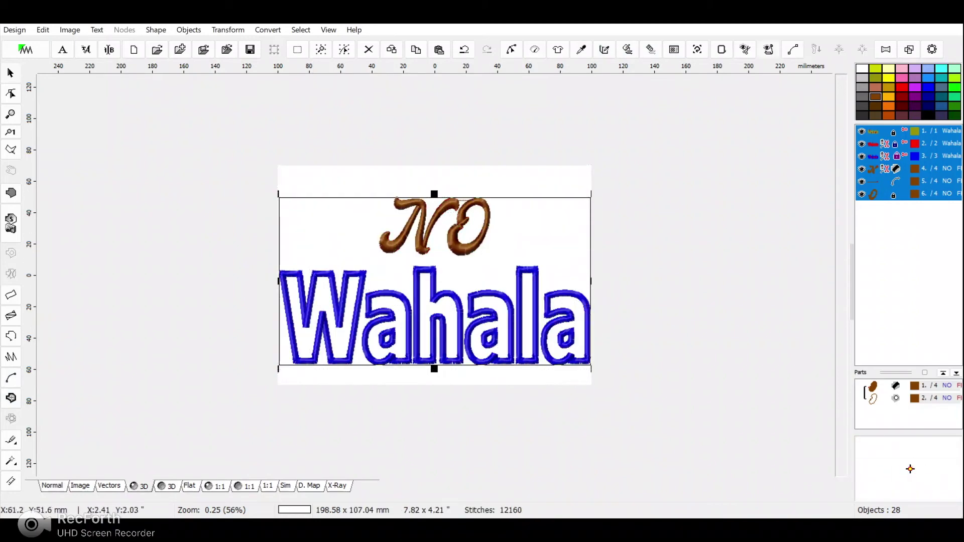
click(537, 175)
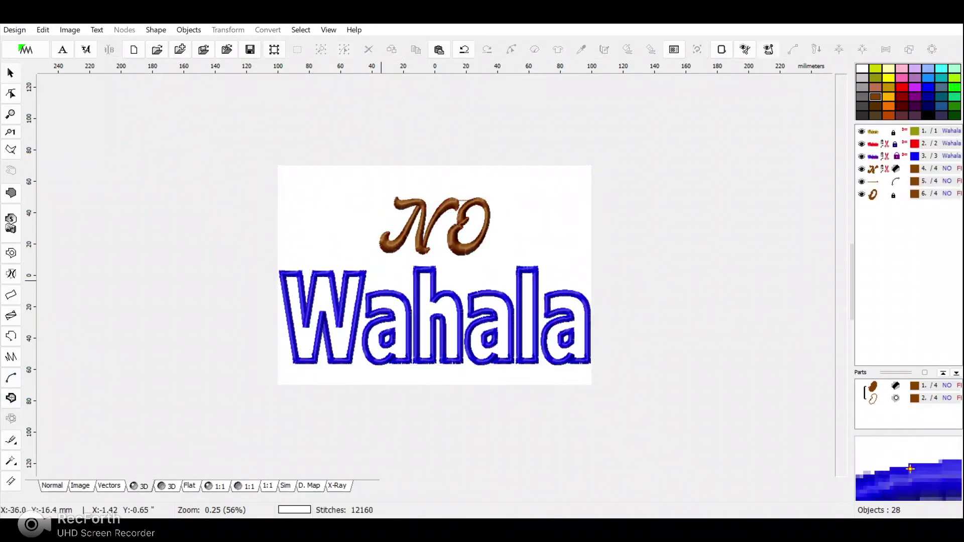
scroll(484, 276, up, 1)
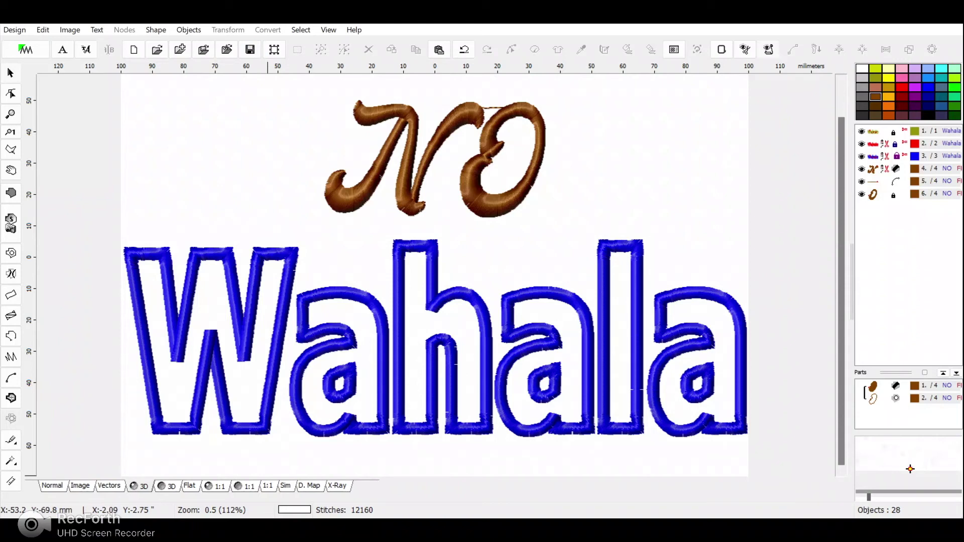
click(309, 486)
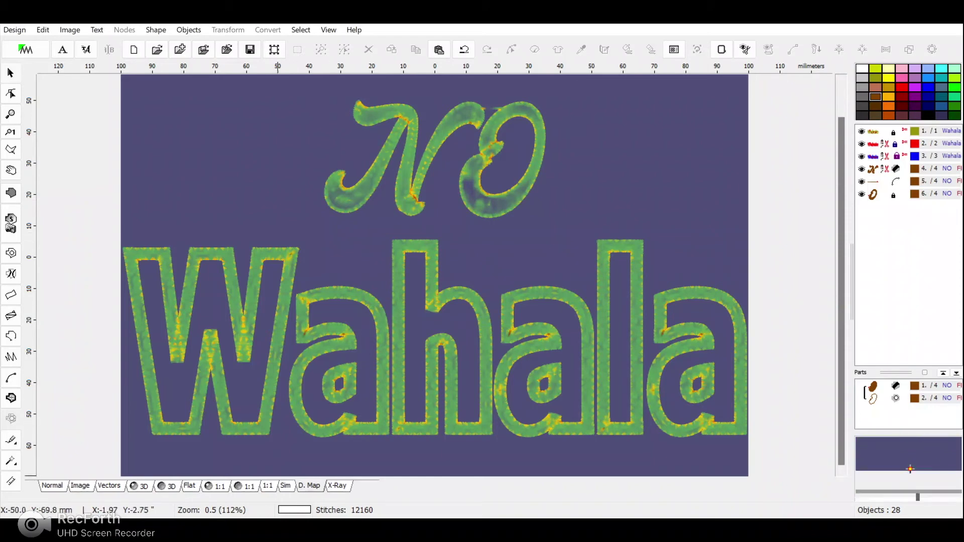
Step: Run the stitch simulation at speed 1000, resuming after each stop and switching to 3D rendering, to review the stitching order
click(285, 485)
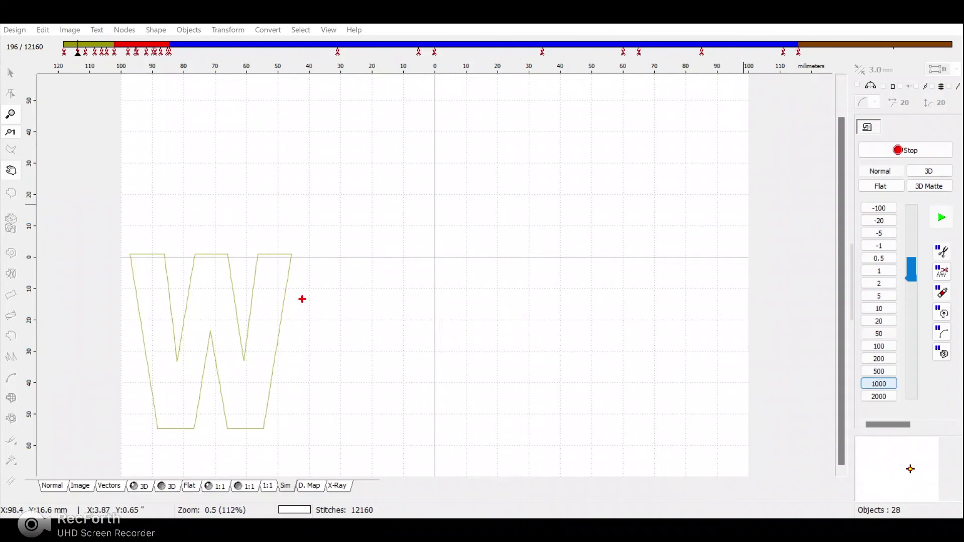
click(878, 383)
click(941, 217)
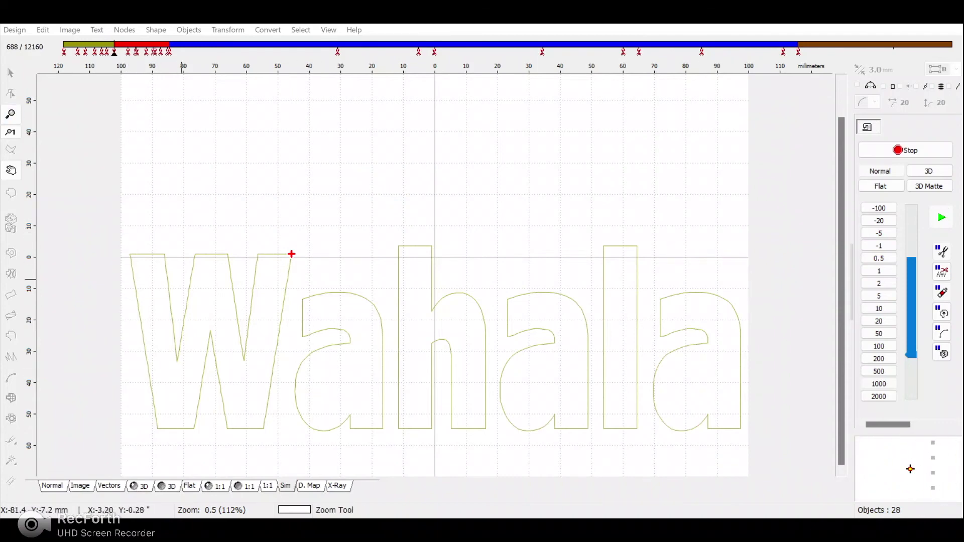
click(940, 217)
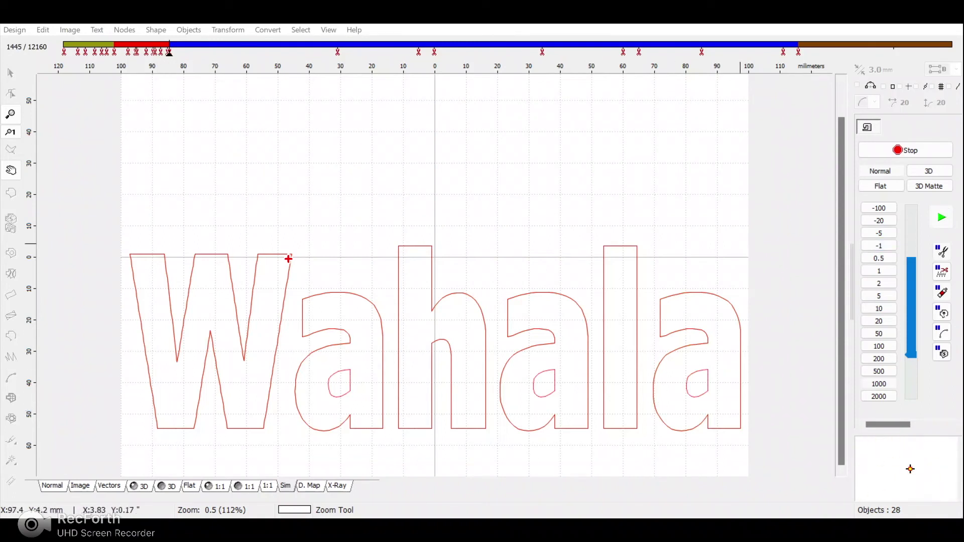
click(941, 217)
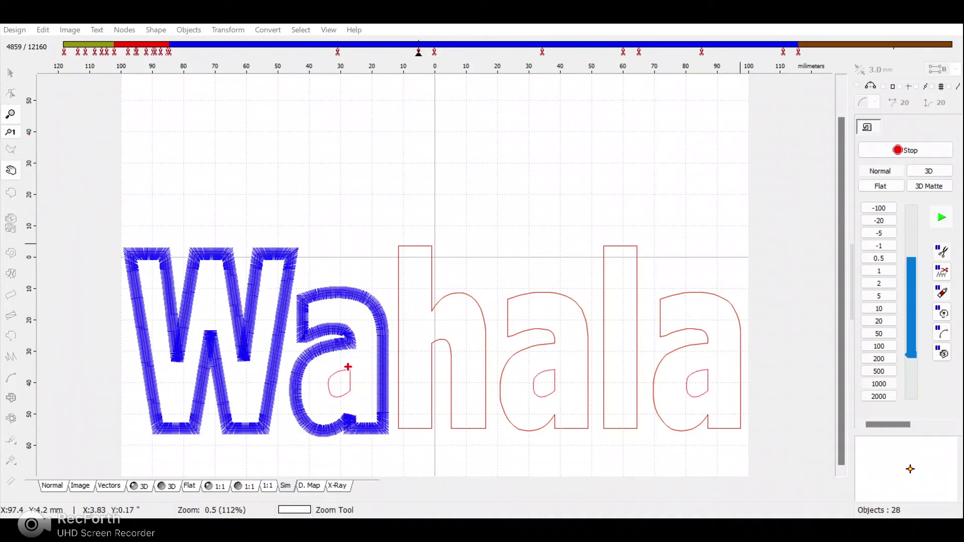
click(941, 216)
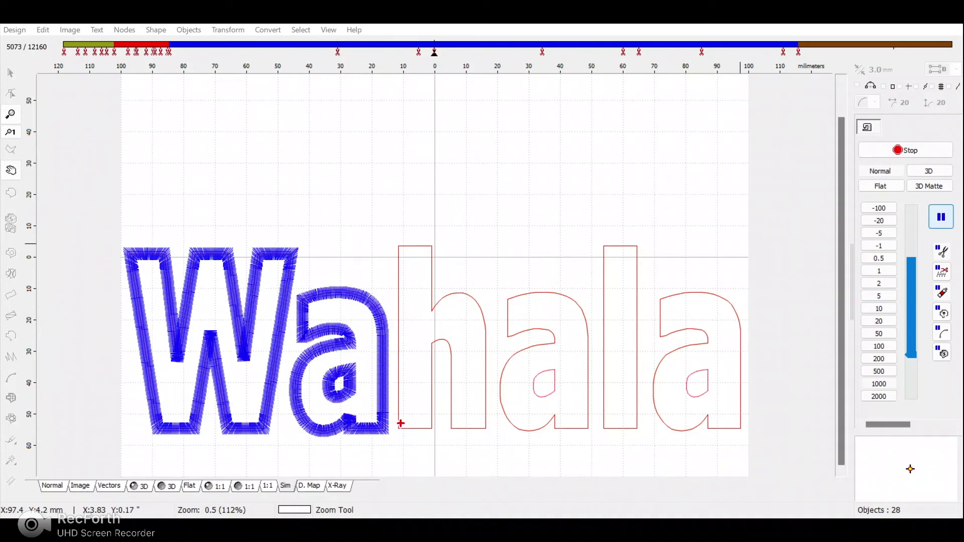
click(941, 217)
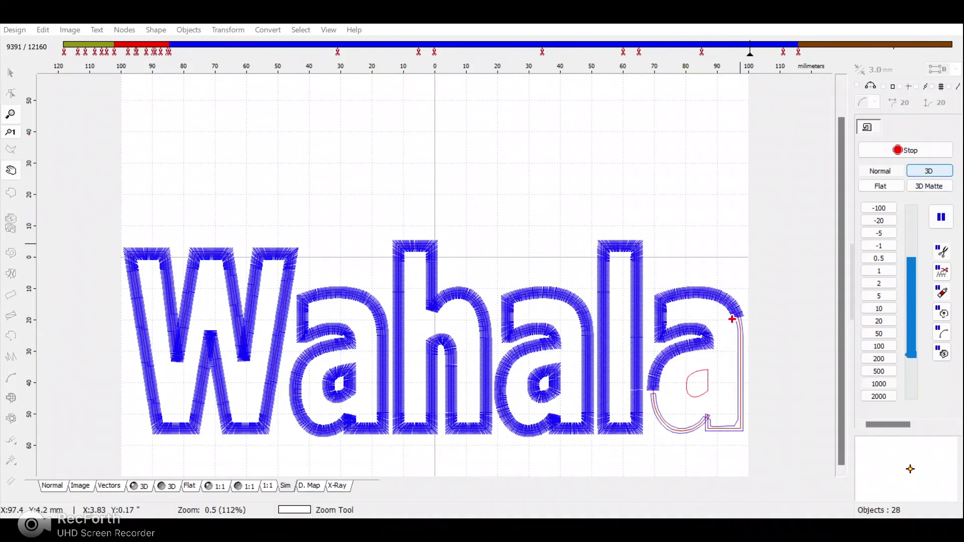
click(929, 171)
click(941, 217)
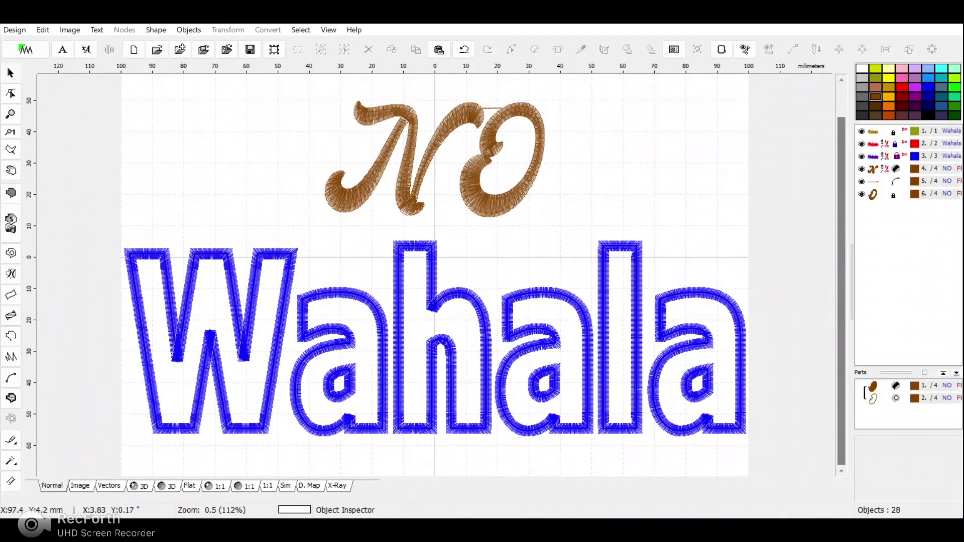
scroll(434, 275, up, 3)
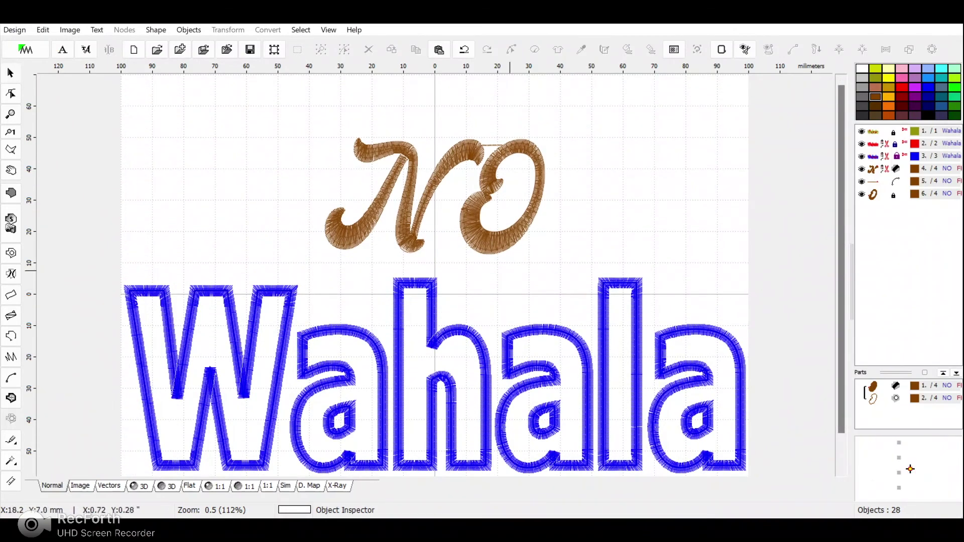
mouse_move(909, 469)
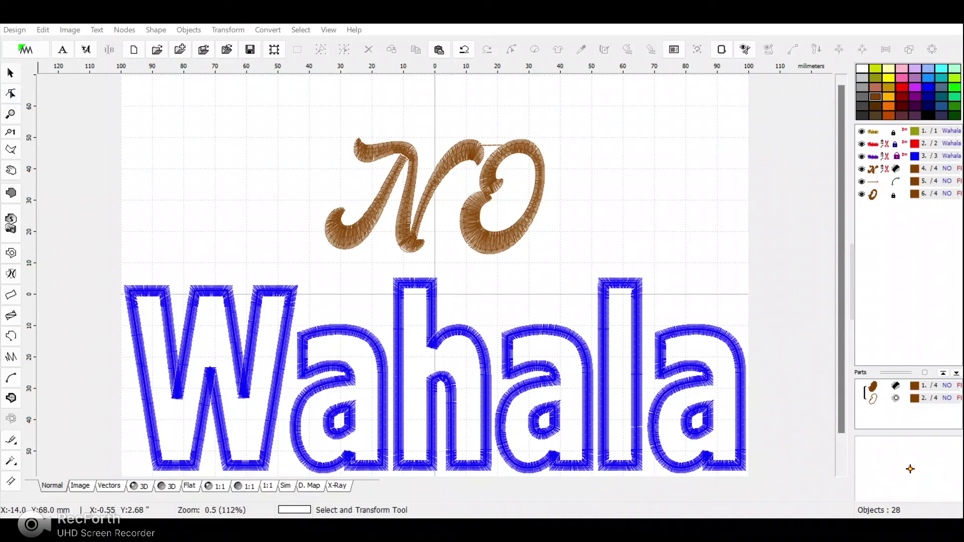
Step: Save the design as "no wahala" in Embird Outline Format in the Embird Studio folder on the D: drive
click(14, 30)
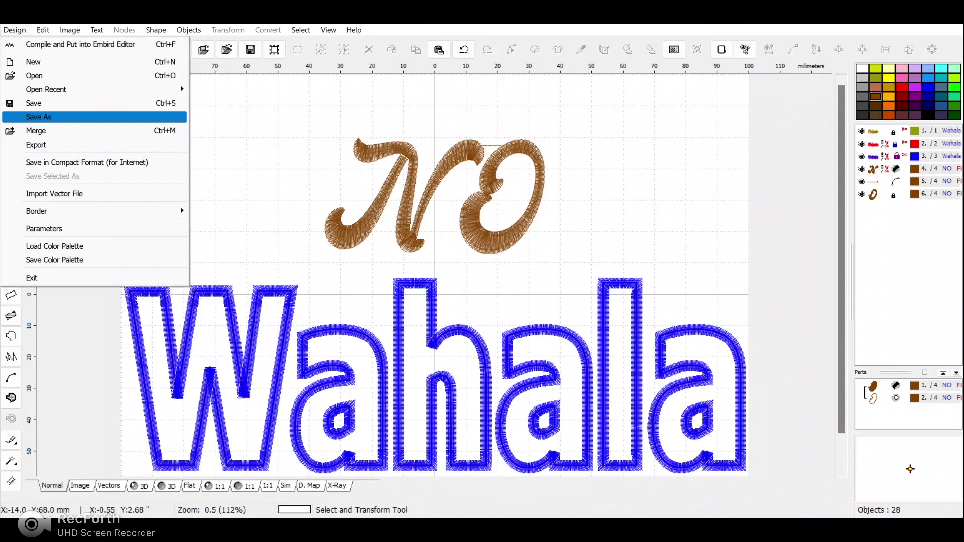
key(Return)
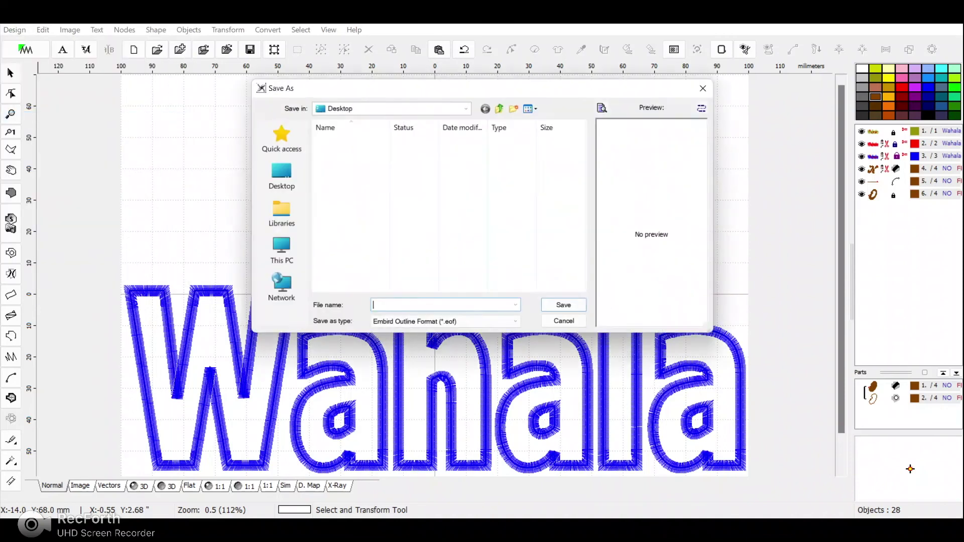
click(390, 106)
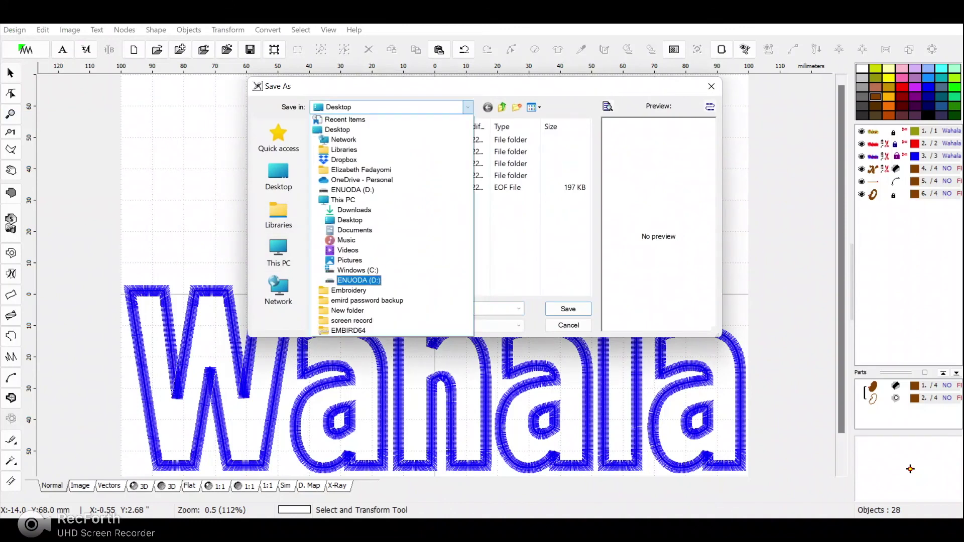
click(359, 279)
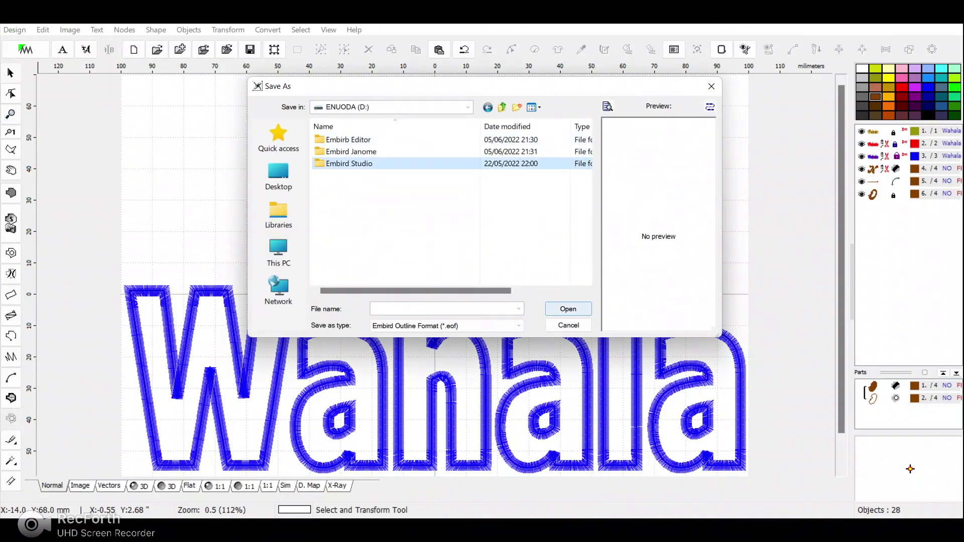
double_click(348, 163)
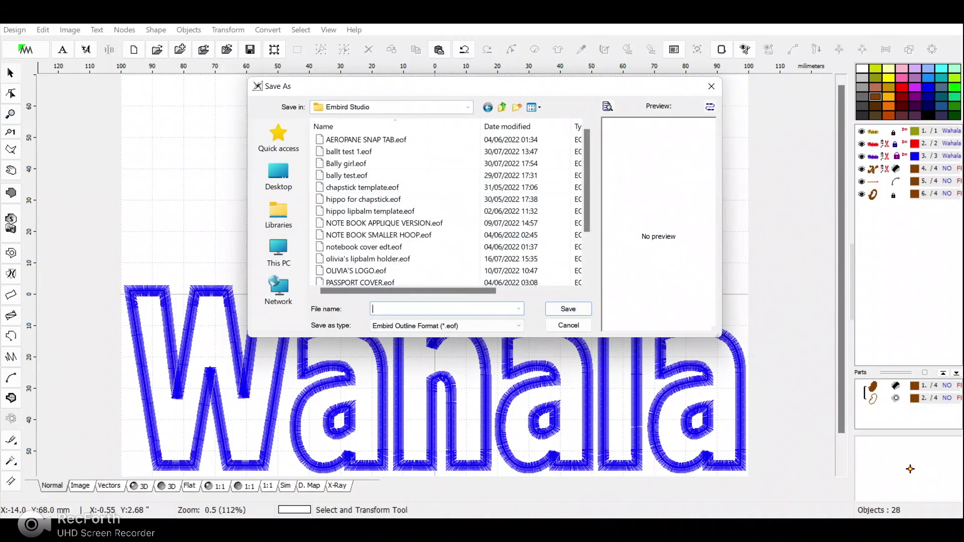
text(no wahala)
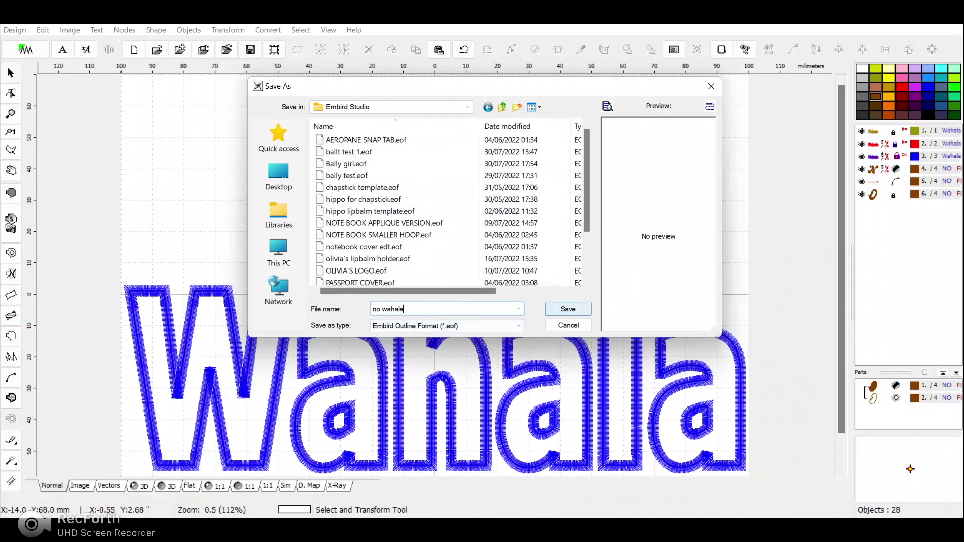
key(Return)
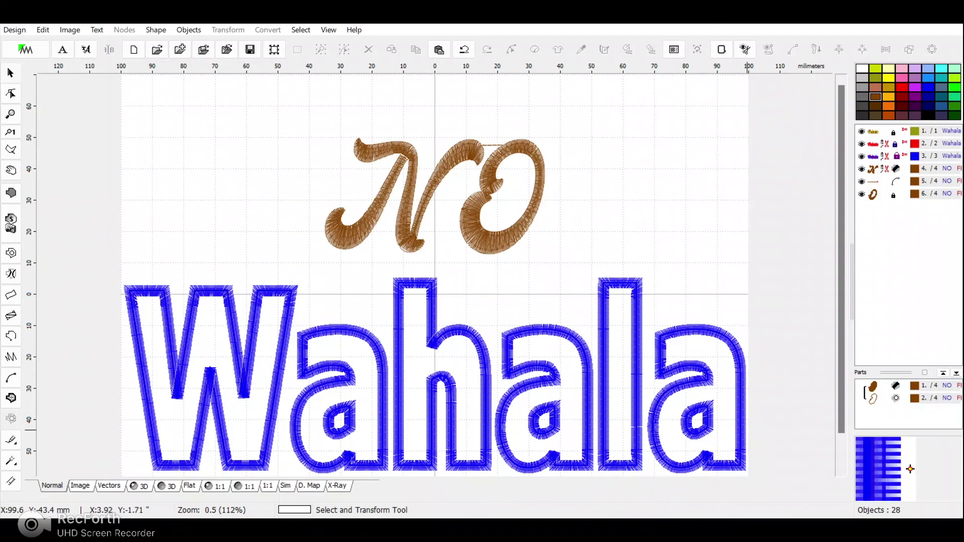
Step: Compile the design into Embird Editor and convert it to Janome JEF format, centered in the hoop
key(ctrl+z)
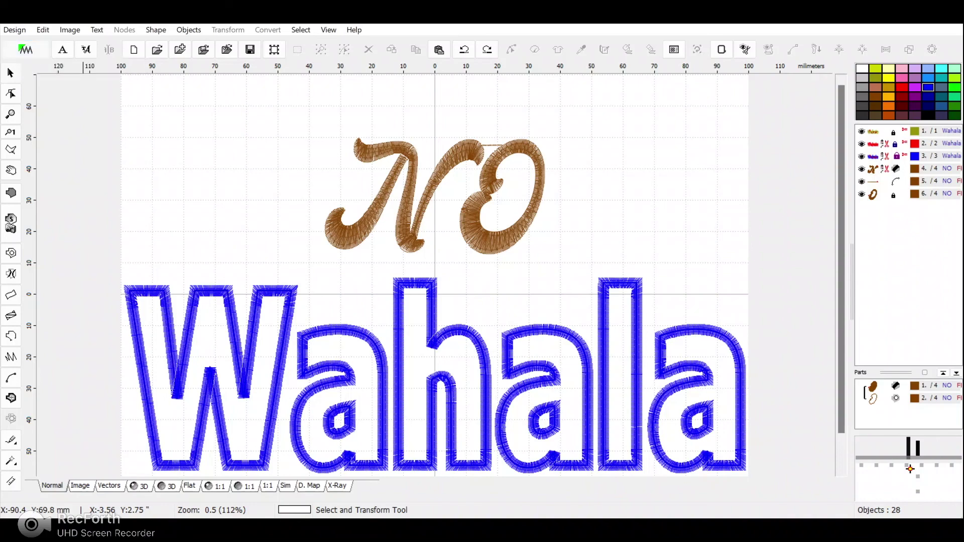
click(25, 49)
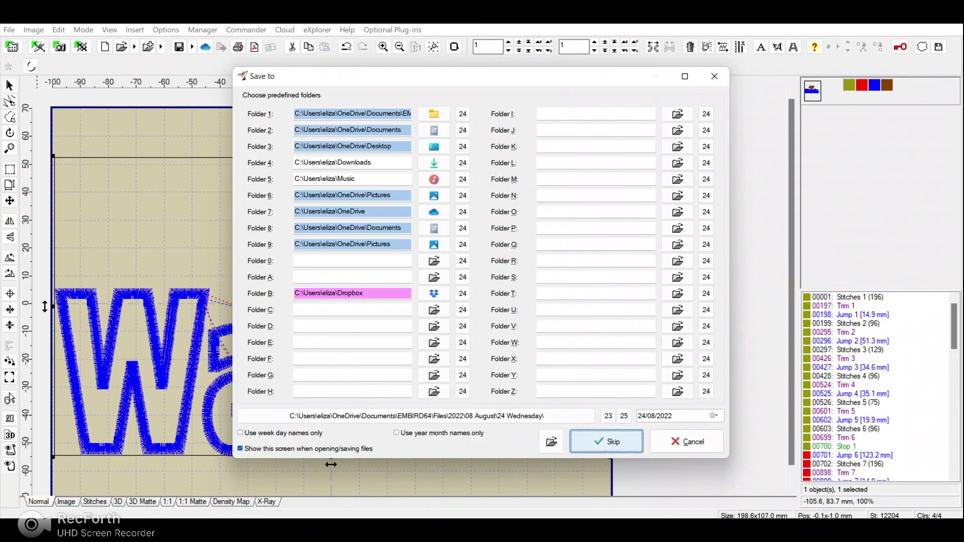
key(Return)
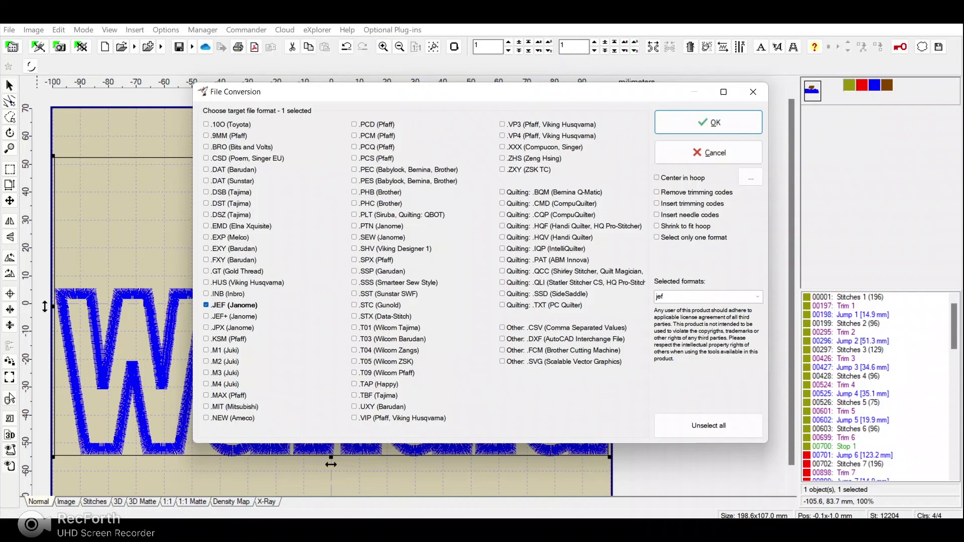
click(657, 178)
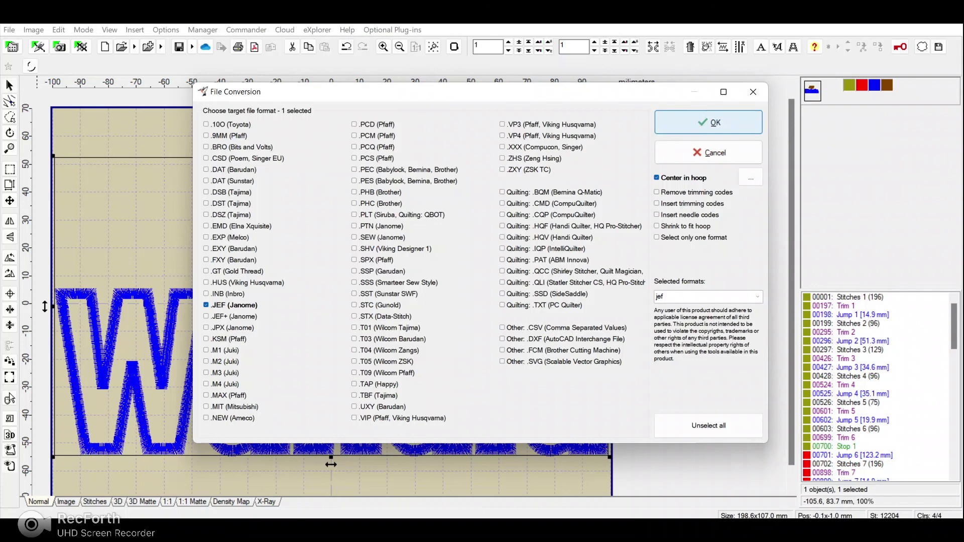
key(Return)
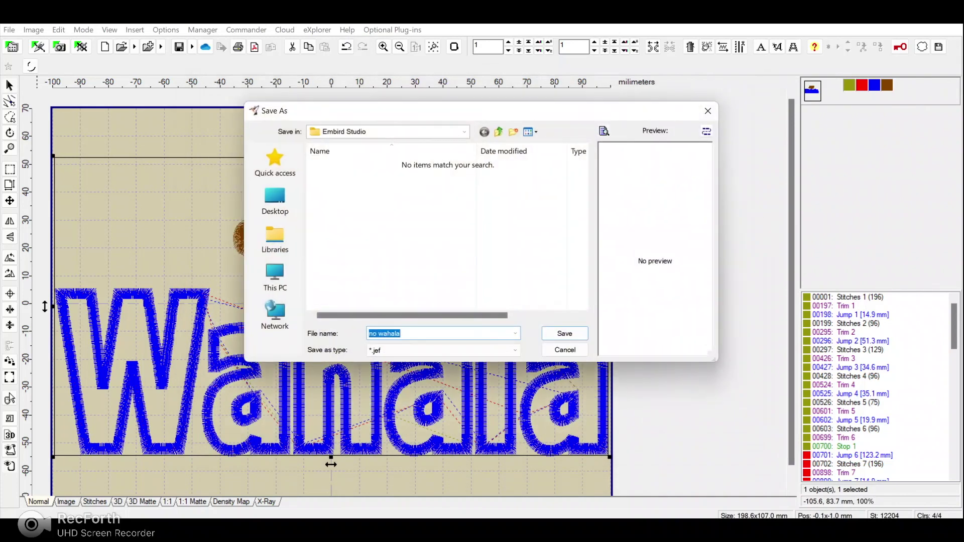
Step: Save the JEF file as "no wahala" in the D: drive's Embird Janome folder, declining the cloud save
click(463, 132)
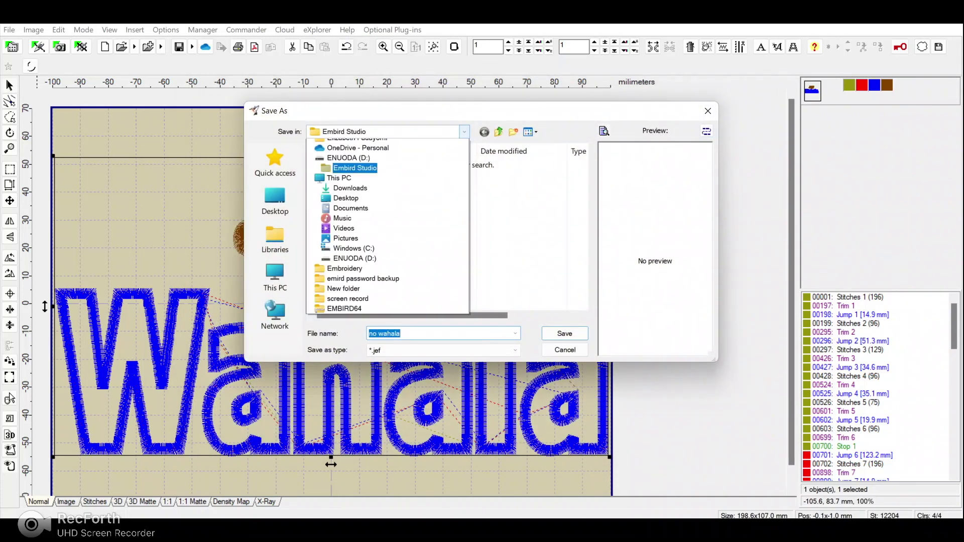
click(343, 217)
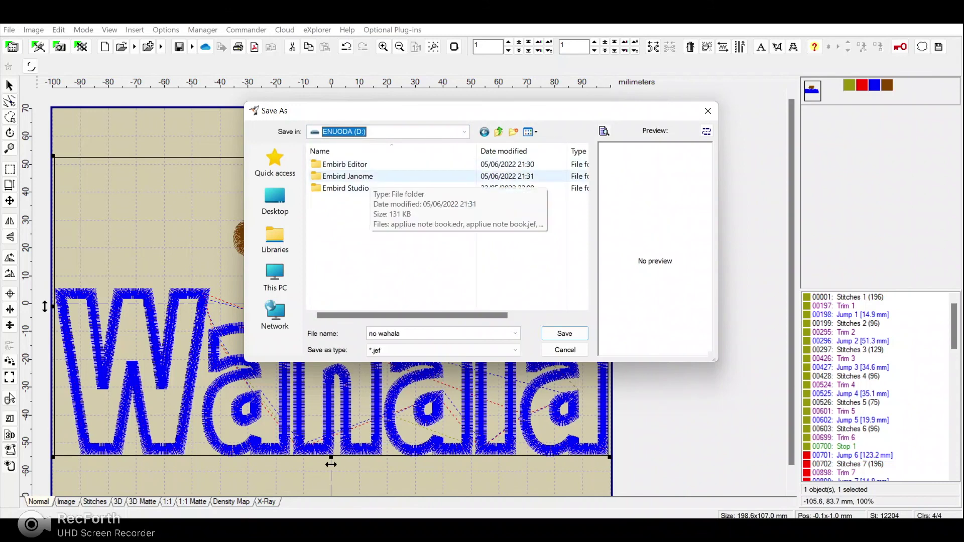
click(369, 176)
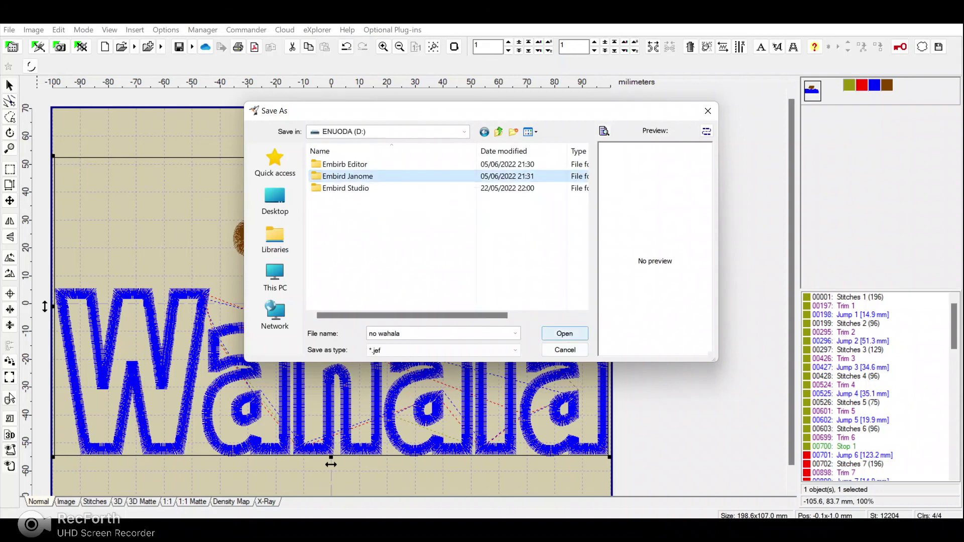
key(Return)
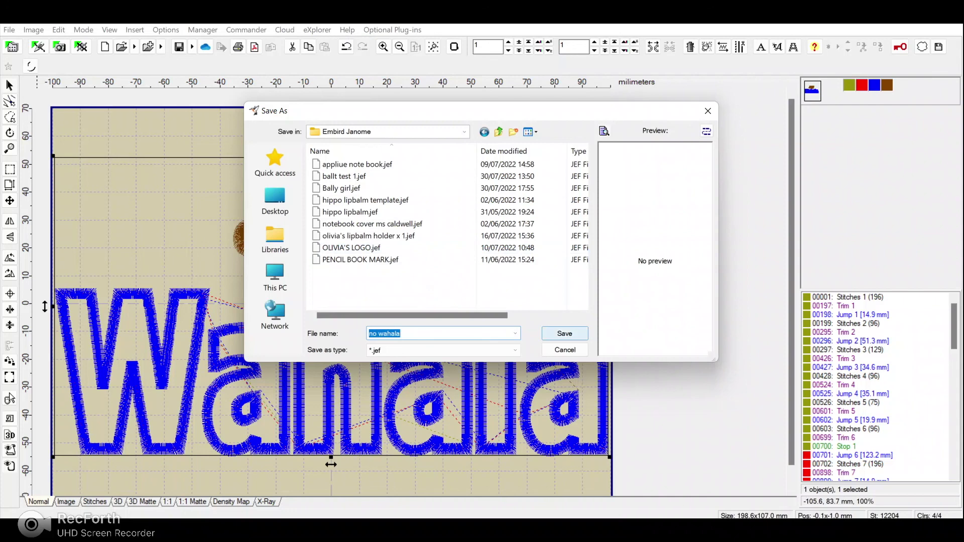
click(563, 333)
click(226, 320)
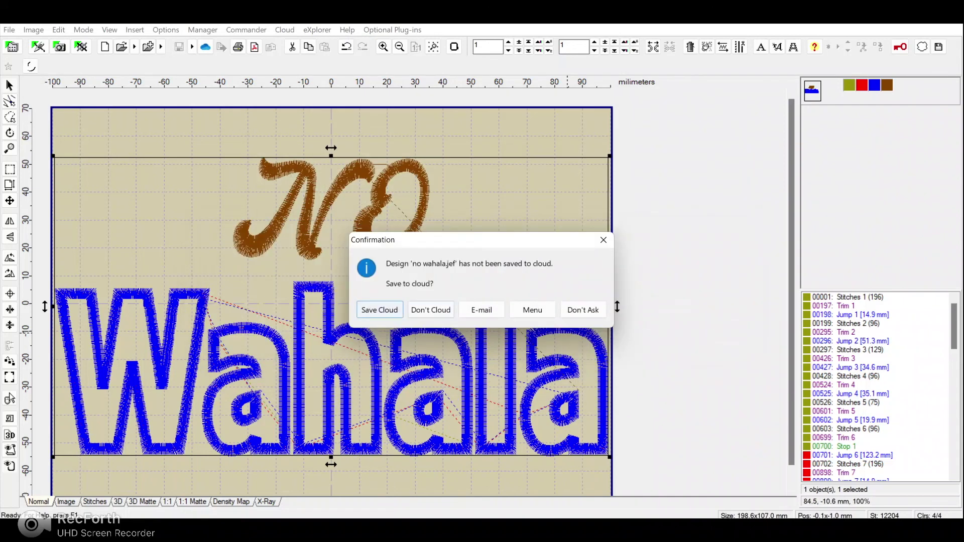
click(436, 308)
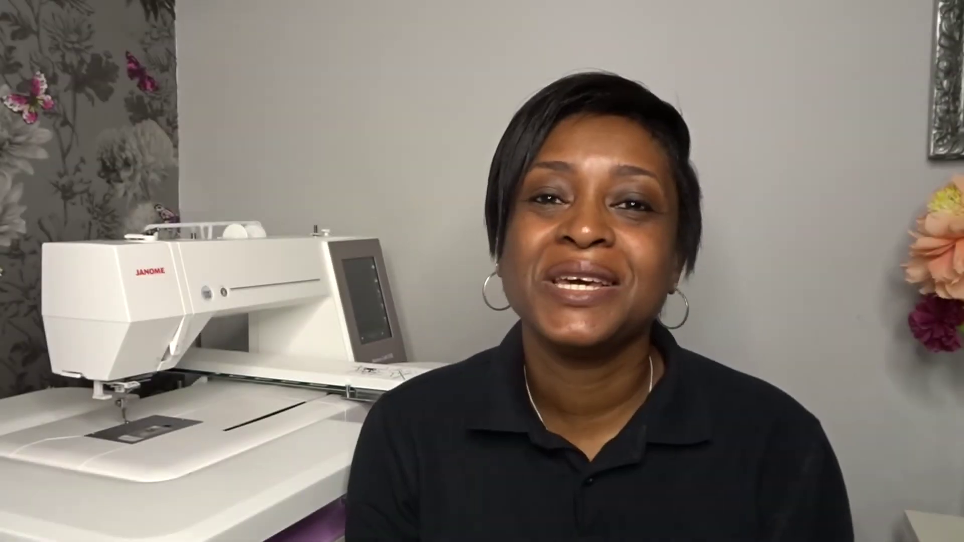